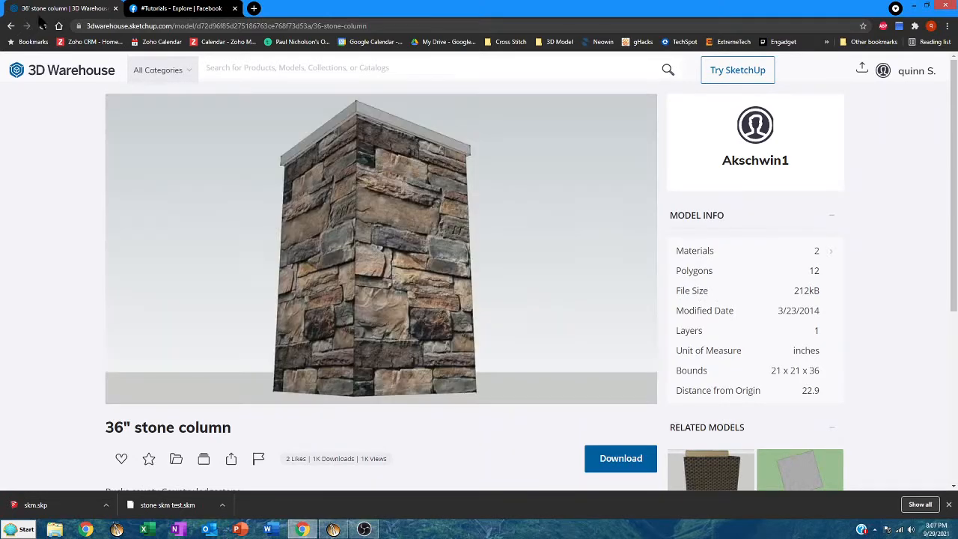
# Return to the ledgestone search results and open the full details page of the 36" stone column model
pyautogui.click(10, 25)
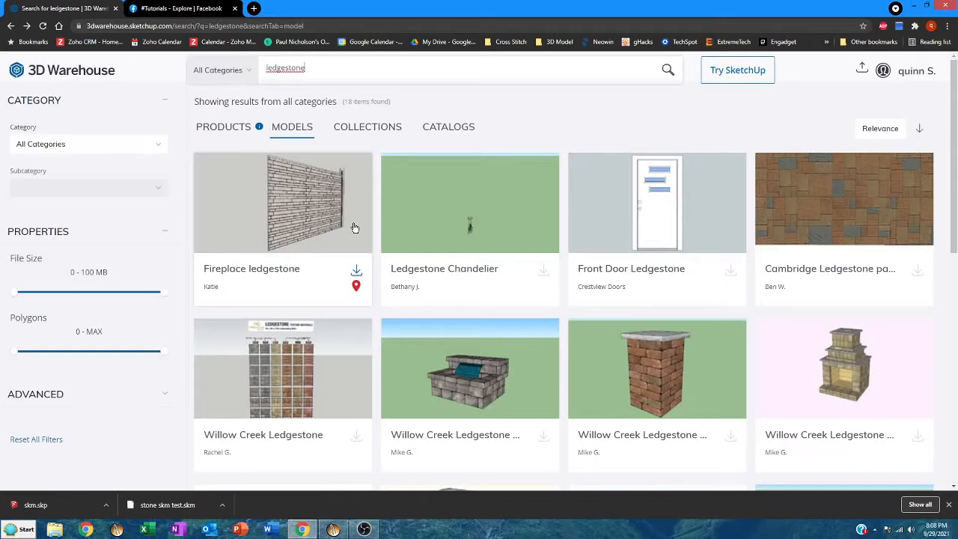
pyautogui.scroll(-7, 562, 398)
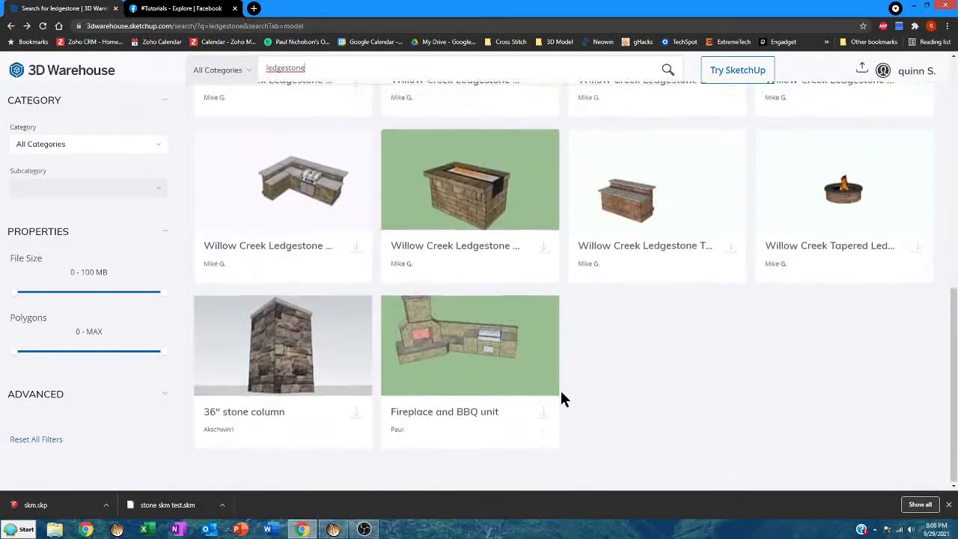
pyautogui.click(298, 348)
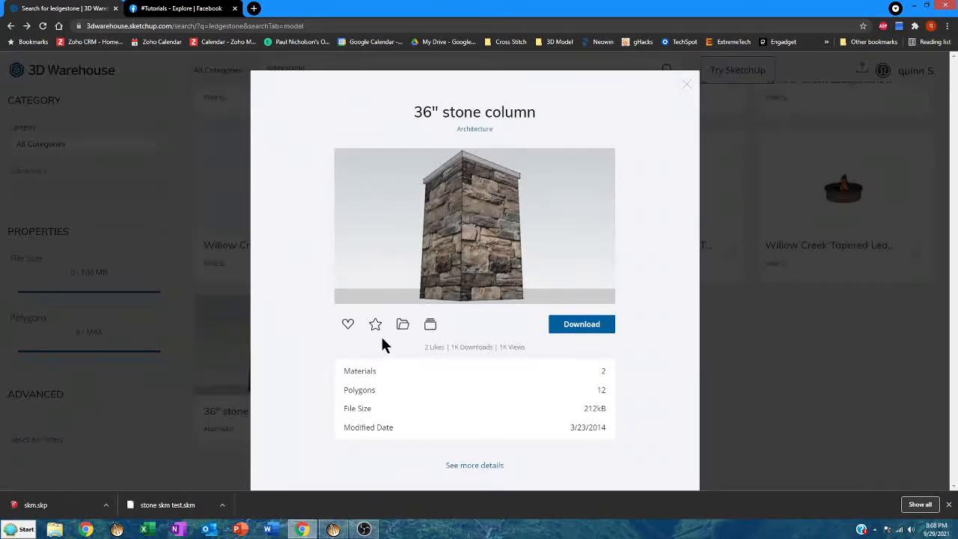
pyautogui.click(477, 465)
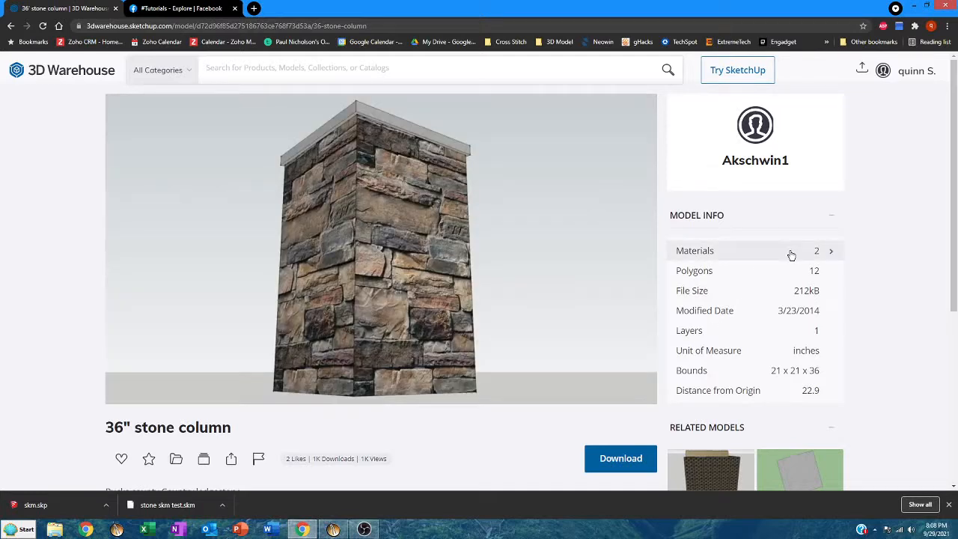
# Examine the materials used in the 36" stone column model, including the stone bucks texture, and close the list
pyautogui.click(791, 255)
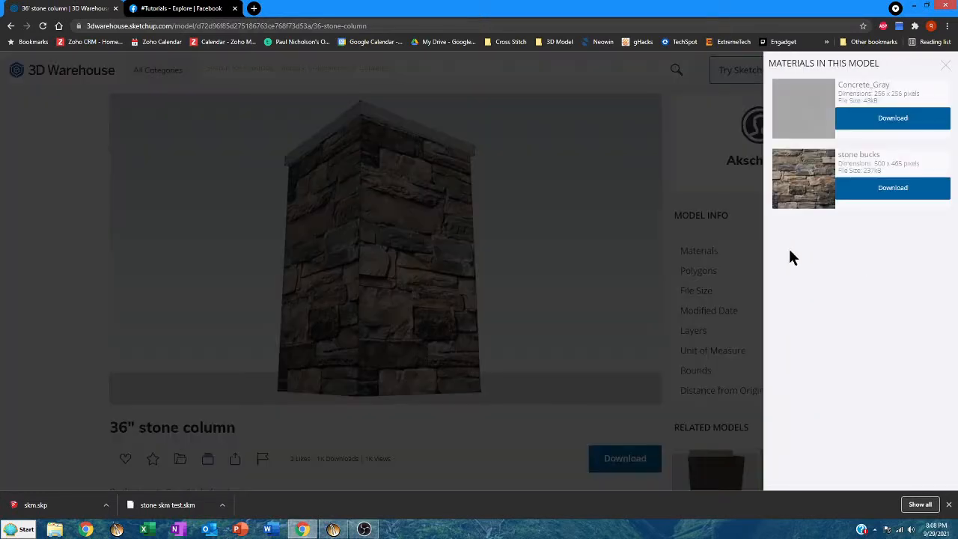
pyautogui.rightClick(807, 193)
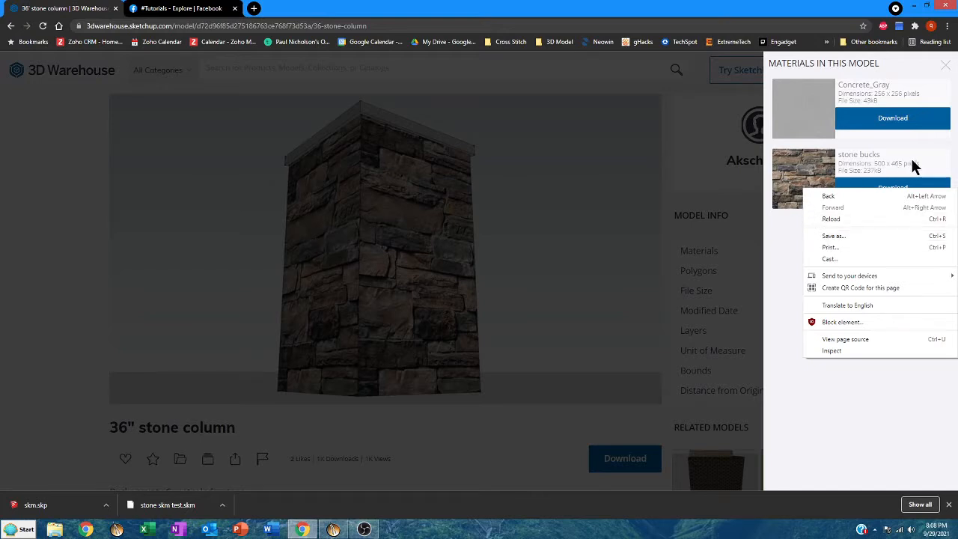
pyautogui.click(784, 267)
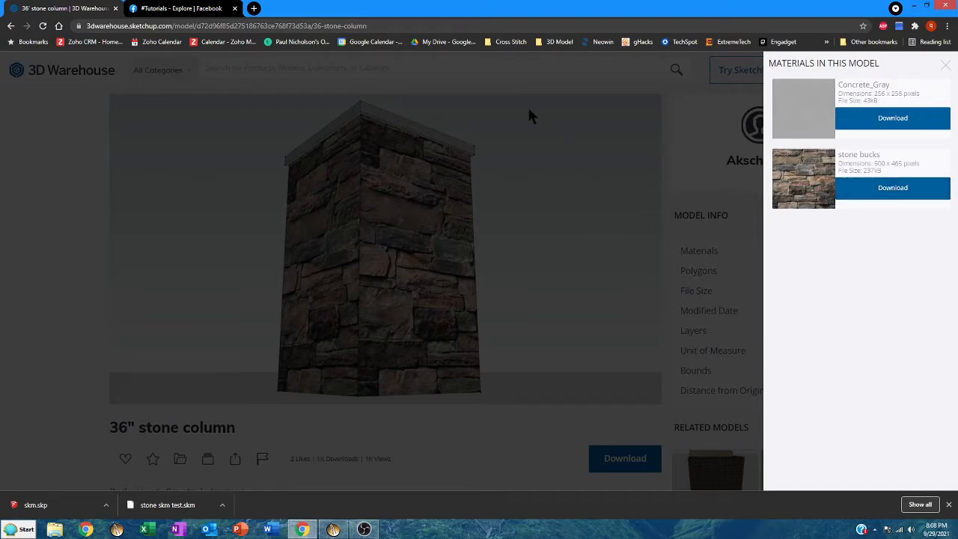
pyautogui.click(532, 76)
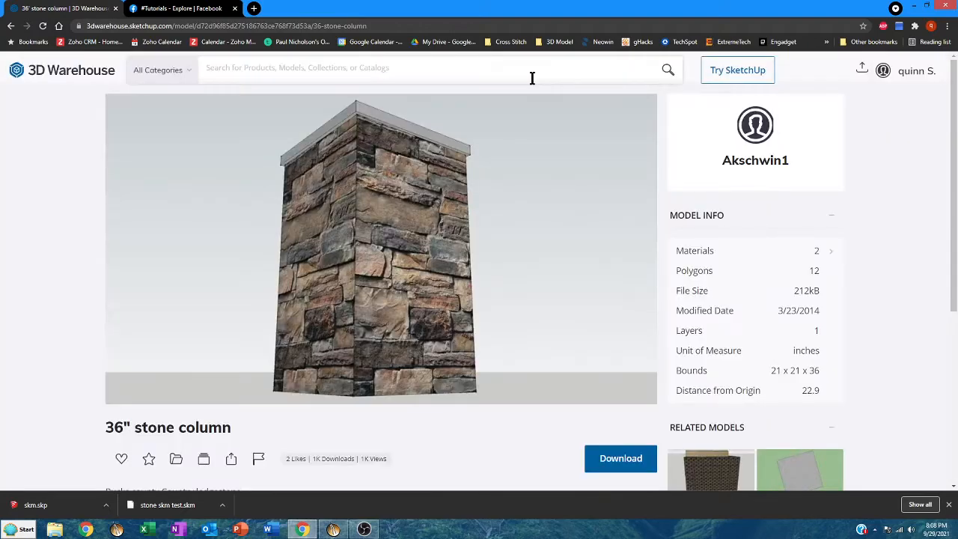
# Download the stone column as a SketchUp 2019 model and save it in the 3D Models folder as zzz
pyautogui.moveTo(516, 196)
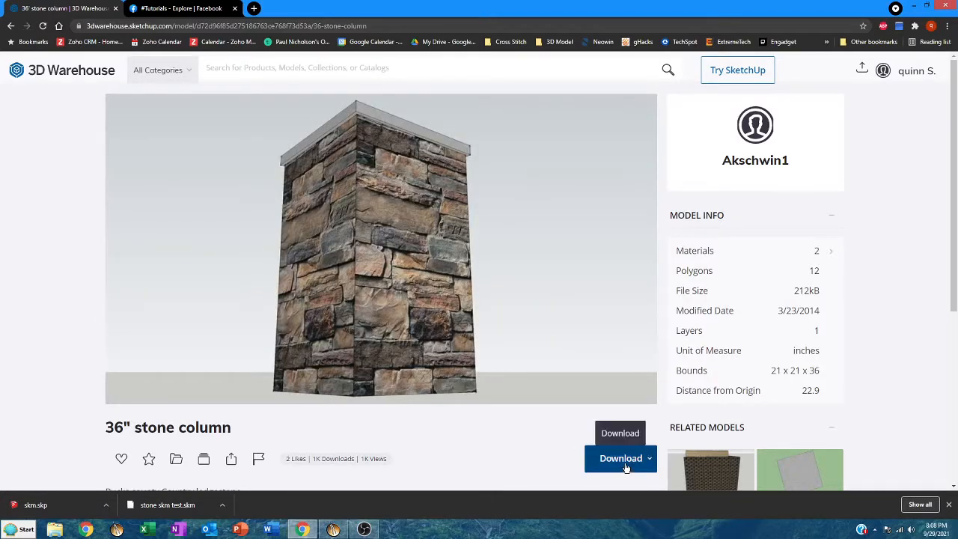
pyautogui.click(626, 469)
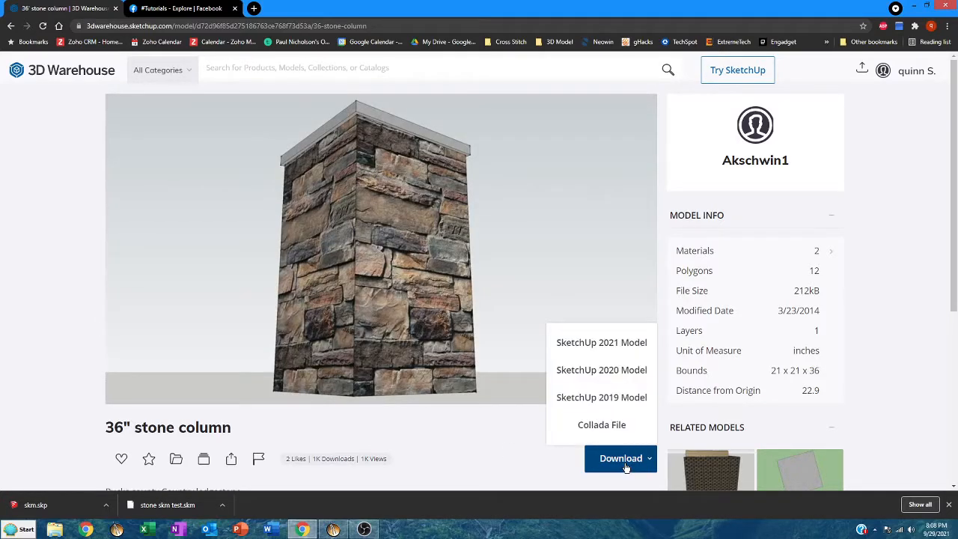
pyautogui.click(619, 397)
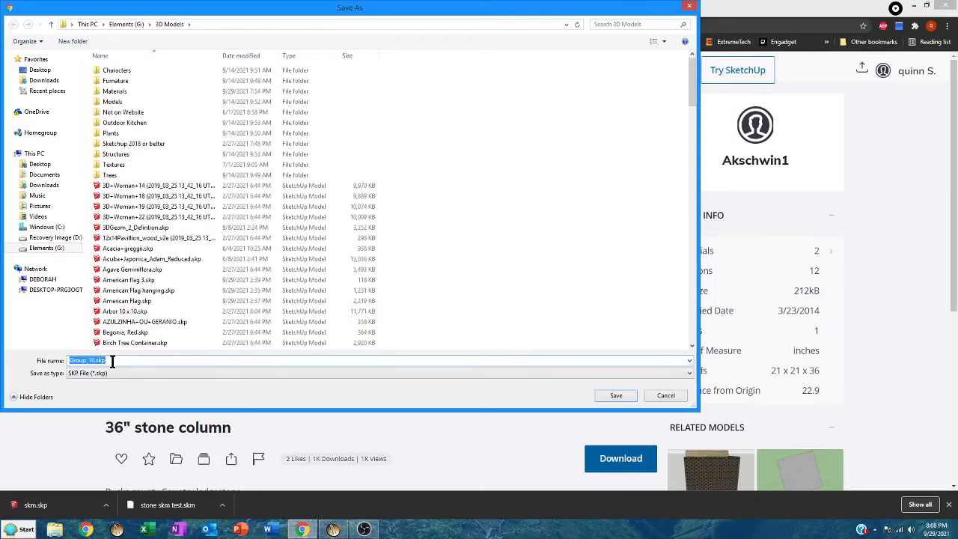
pyautogui.write('zzz')
pyautogui.click(615, 397)
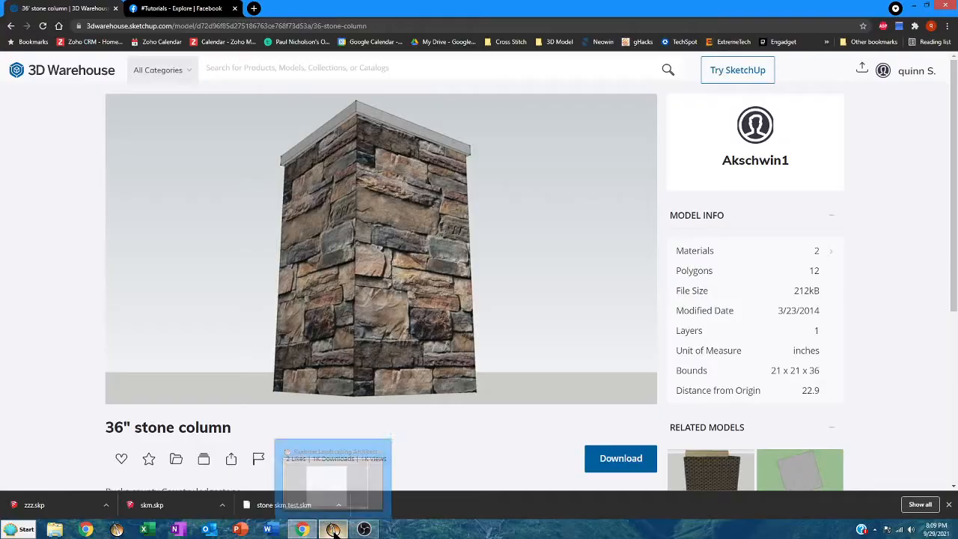
# Switch to Realtime Landscaping Architect and set the page to a 1/8" = 1' print scale with a Ledger (11 x 17 in.) drawing size
pyautogui.click(335, 472)
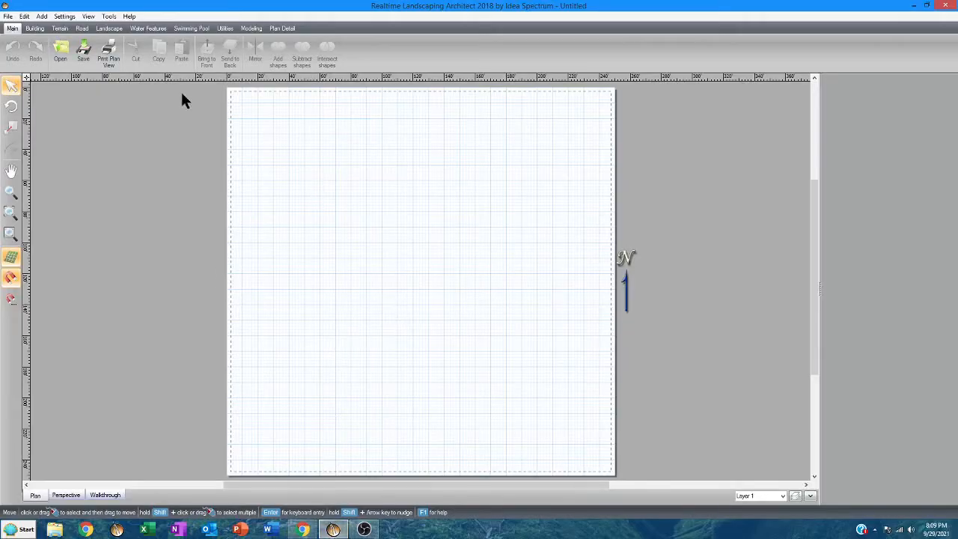
pyautogui.click(7, 16)
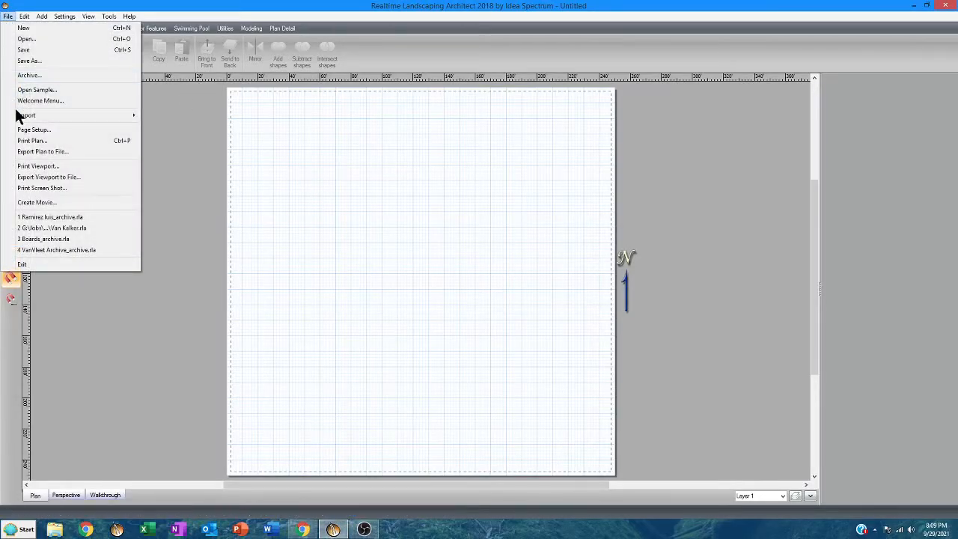
pyautogui.click(30, 129)
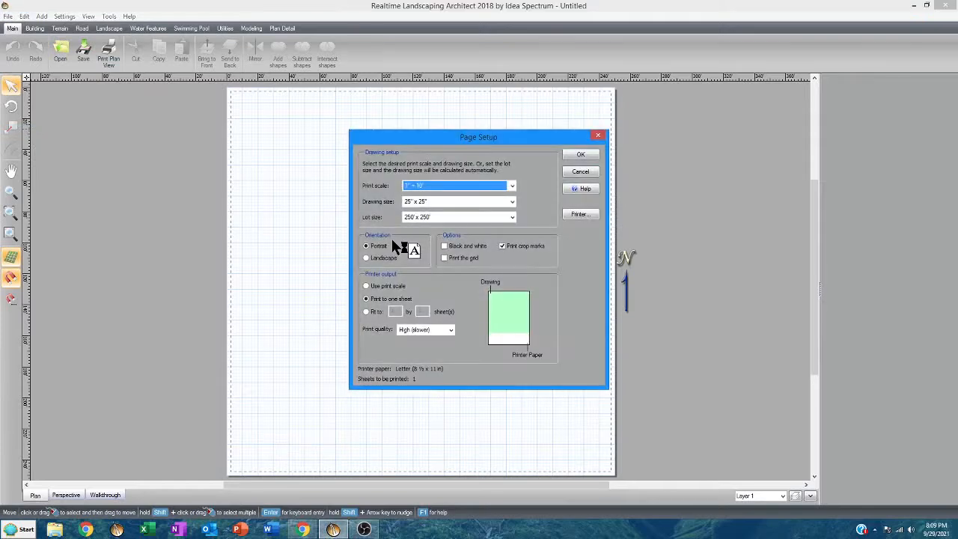
pyautogui.click(438, 187)
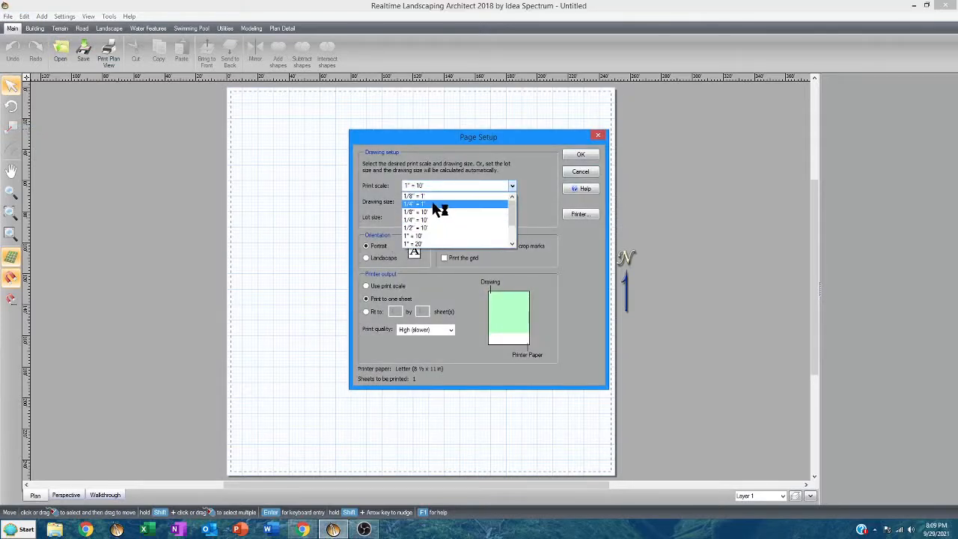
pyautogui.click(434, 196)
pyautogui.click(456, 204)
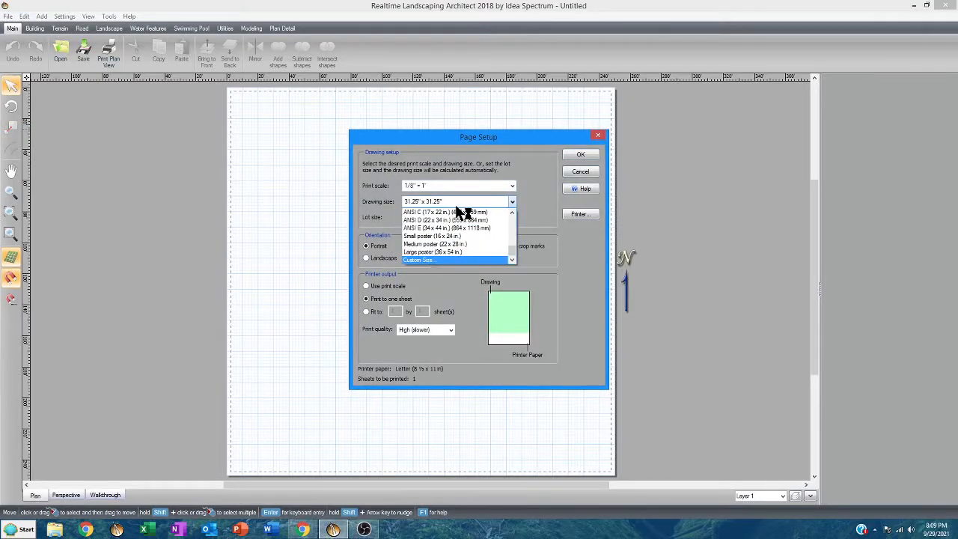
pyautogui.scroll(5, 452, 228)
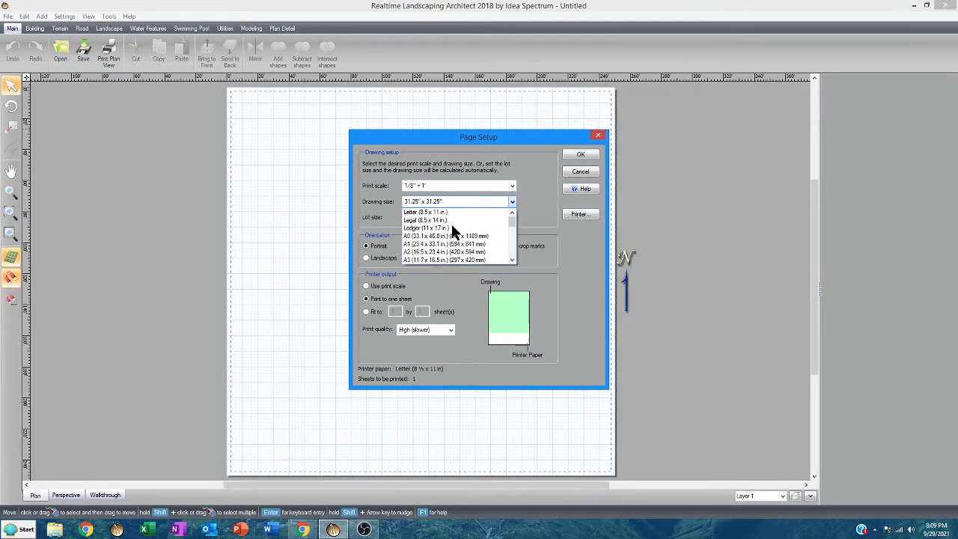
pyautogui.click(451, 227)
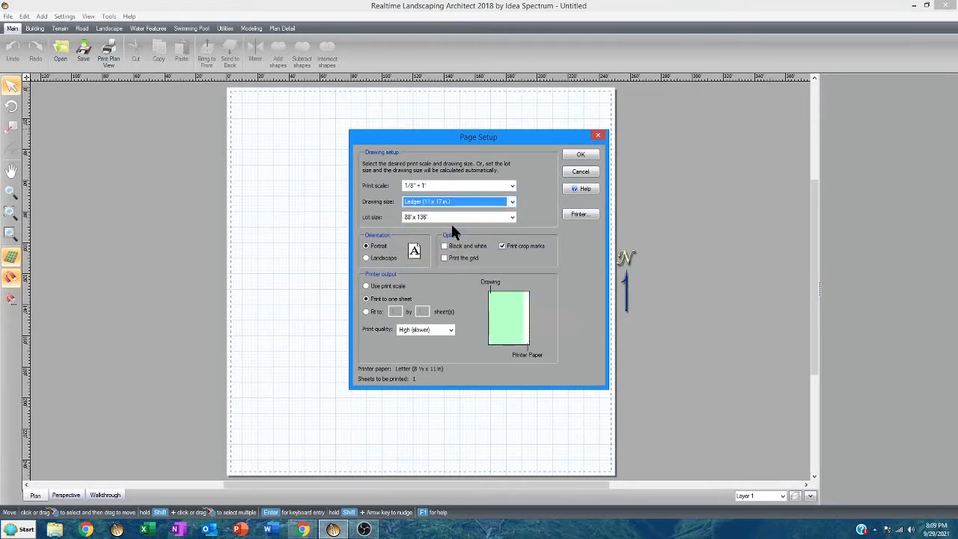
pyautogui.click(580, 155)
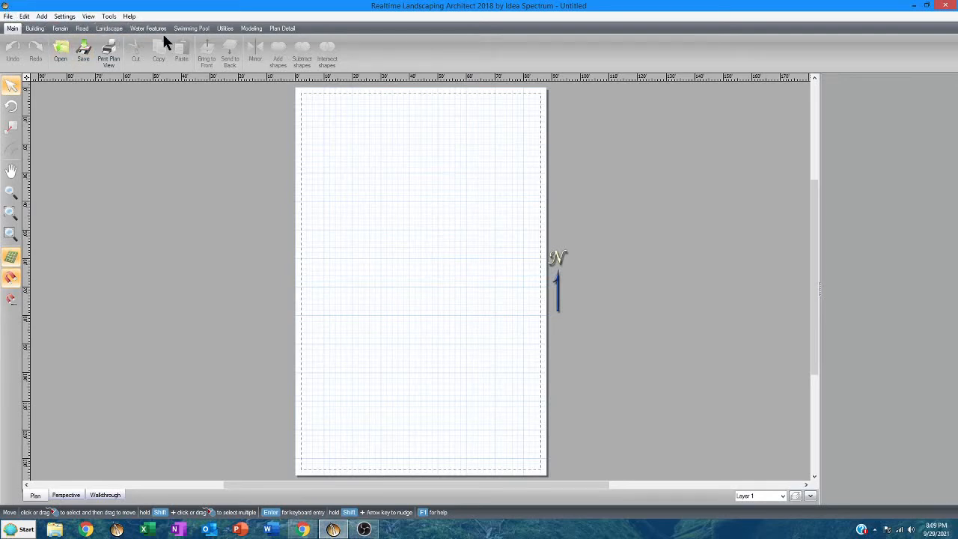
# Start the Model Import Wizard with the Accessory object type and load zzz.skp from the 3D Models folder
pyautogui.click(111, 18)
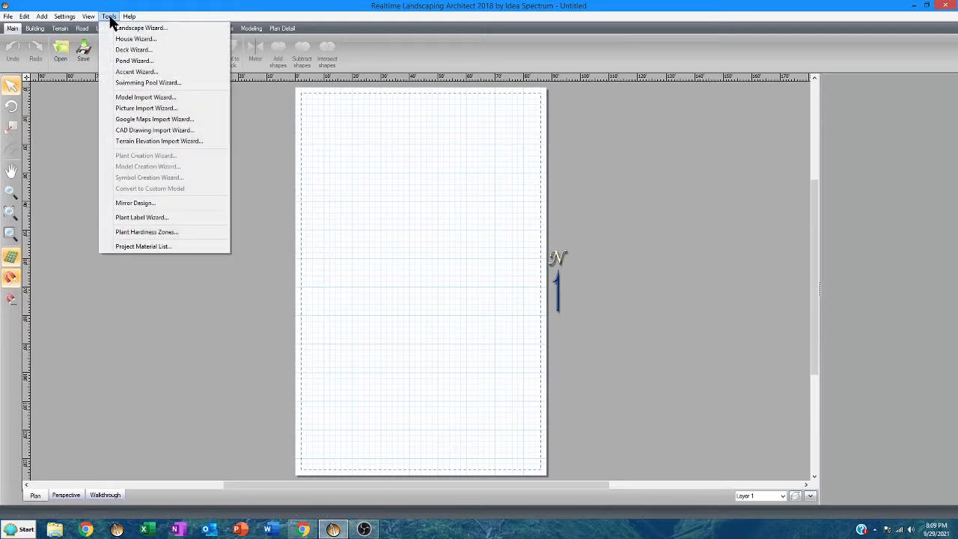
pyautogui.click(137, 101)
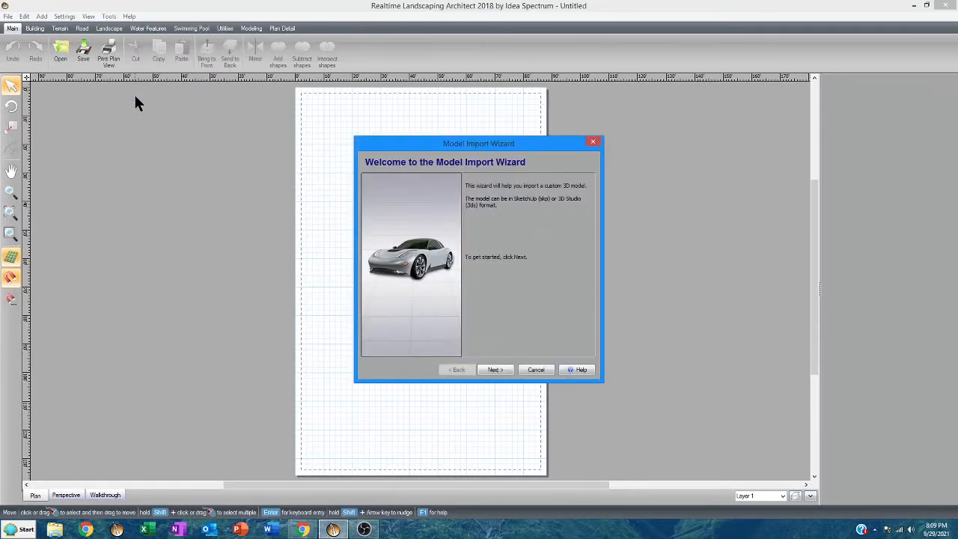
pyautogui.click(497, 371)
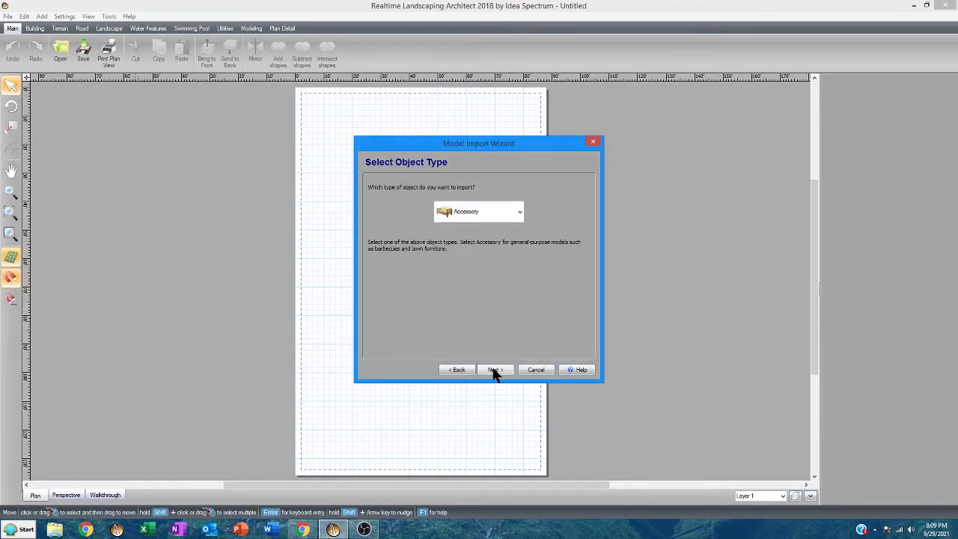
pyautogui.click(494, 372)
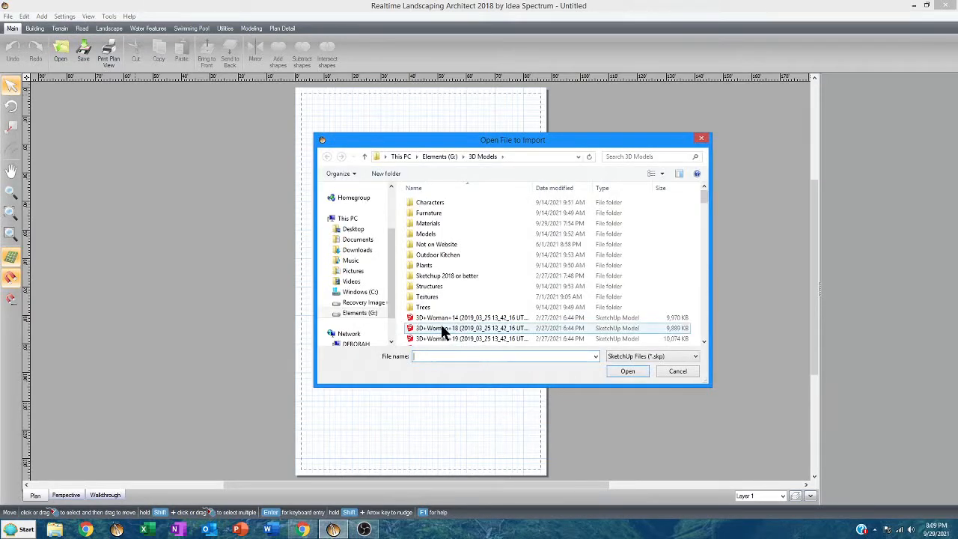
pyautogui.click(472, 328)
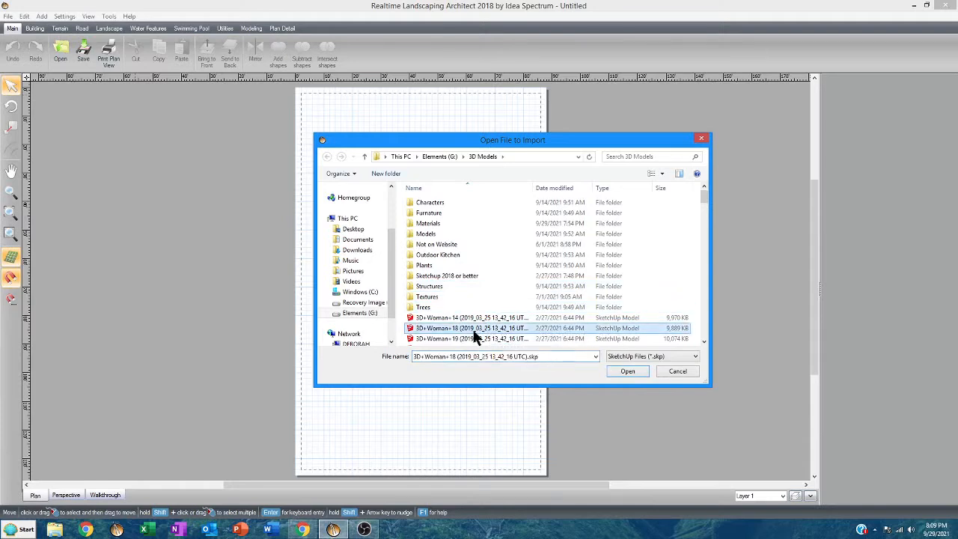
pyautogui.scroll(-15, 472, 329)
pyautogui.scroll(-20, 472, 328)
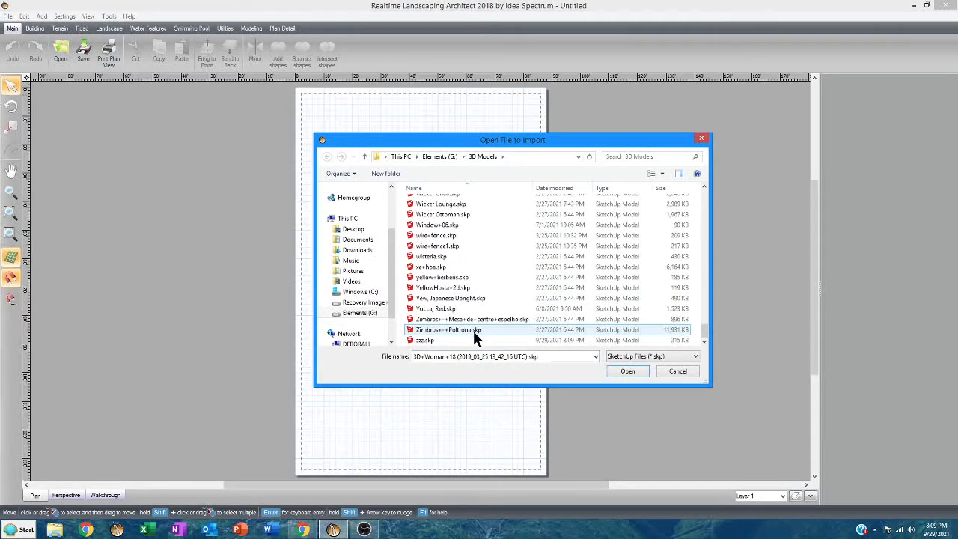
pyautogui.click(453, 339)
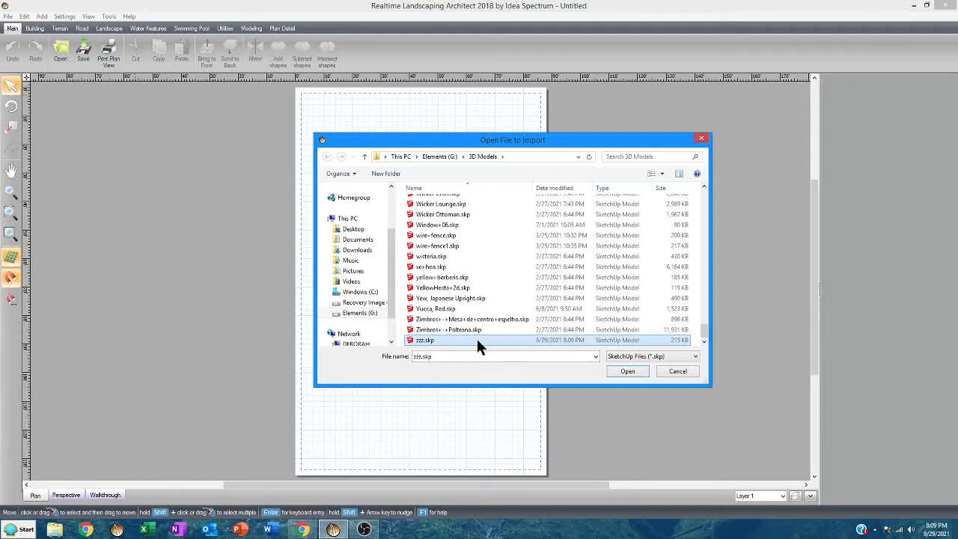
pyautogui.click(630, 373)
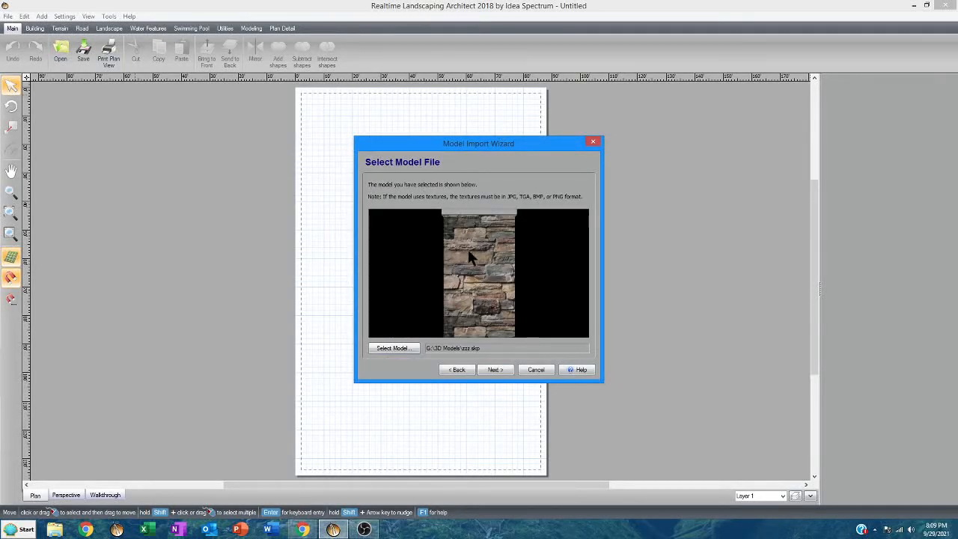
# Complete the import with the default rotation and size and the file name zzz, and place the column near the plan's centre
pyautogui.click(494, 372)
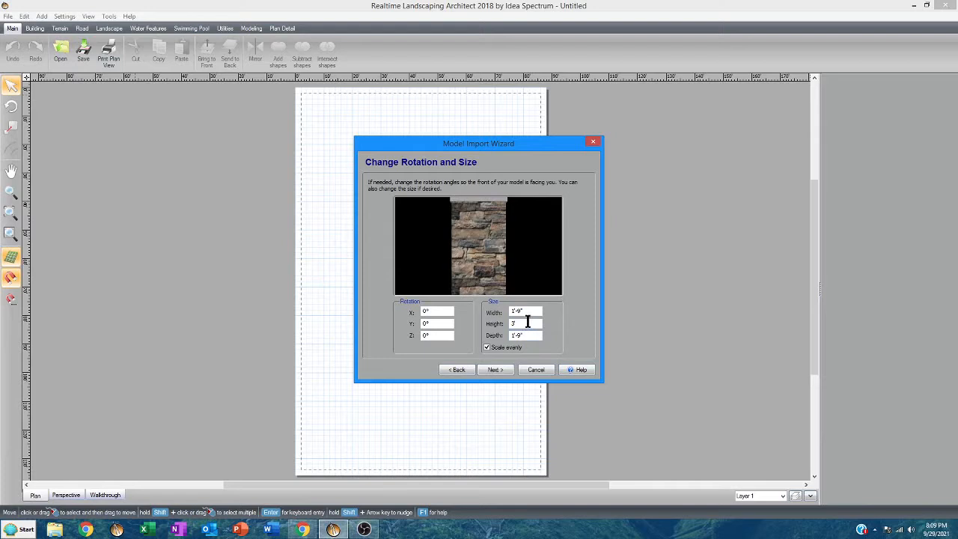
pyautogui.click(488, 371)
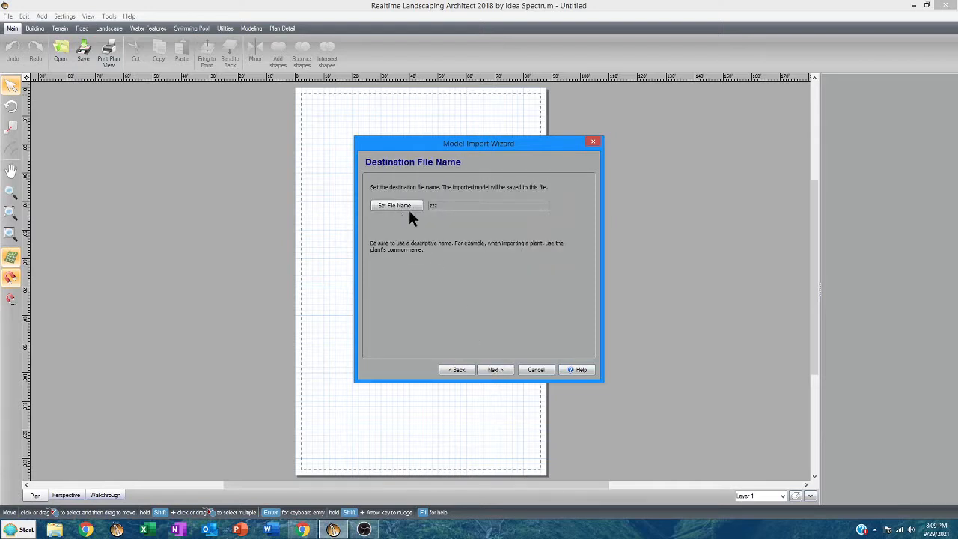
pyautogui.click(493, 371)
pyautogui.click(494, 371)
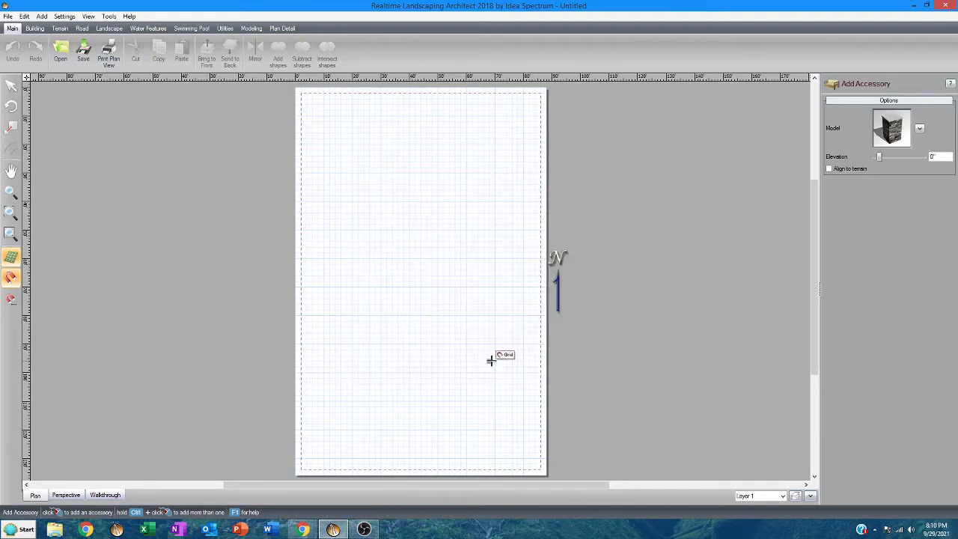
pyautogui.click(420, 298)
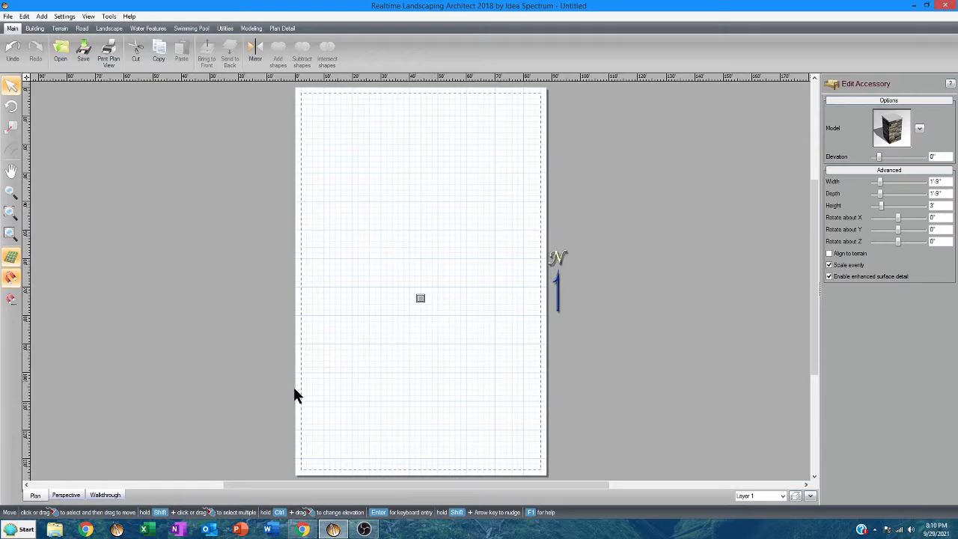
# Inspect the placed stone column up close in the perspective view
pyautogui.click(66, 495)
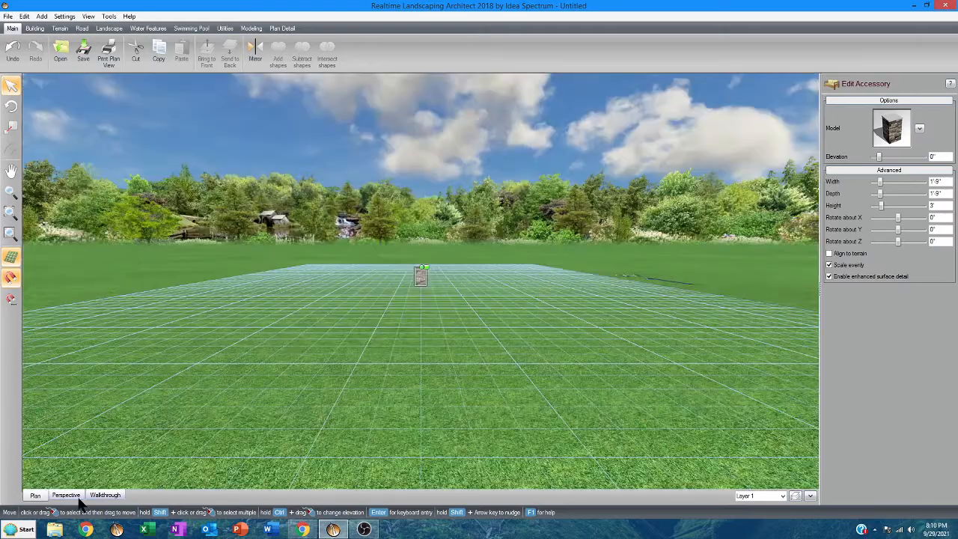
pyautogui.scroll(6, 414, 372)
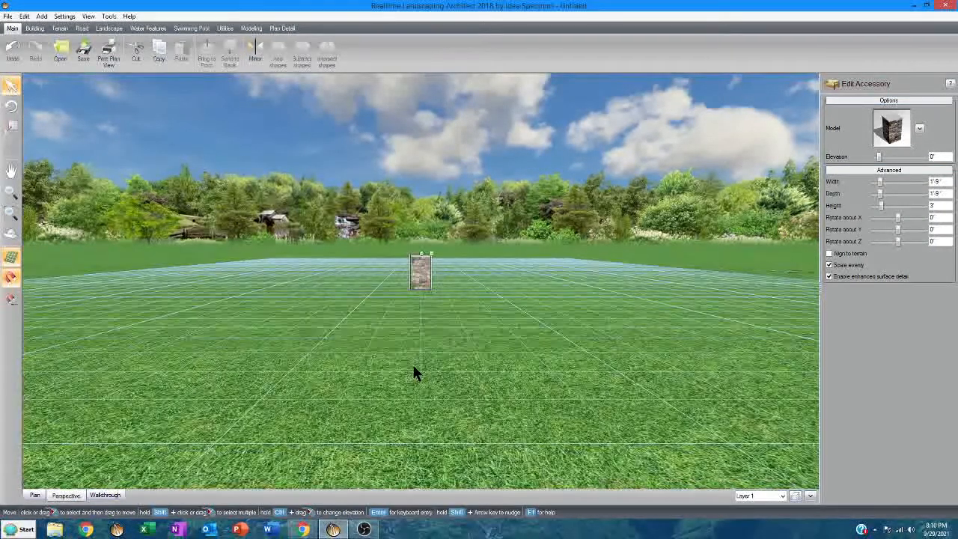
pyautogui.scroll(4, 412, 367)
pyautogui.moveTo(412, 367); pyautogui.dragTo(402, 480, button='middle')
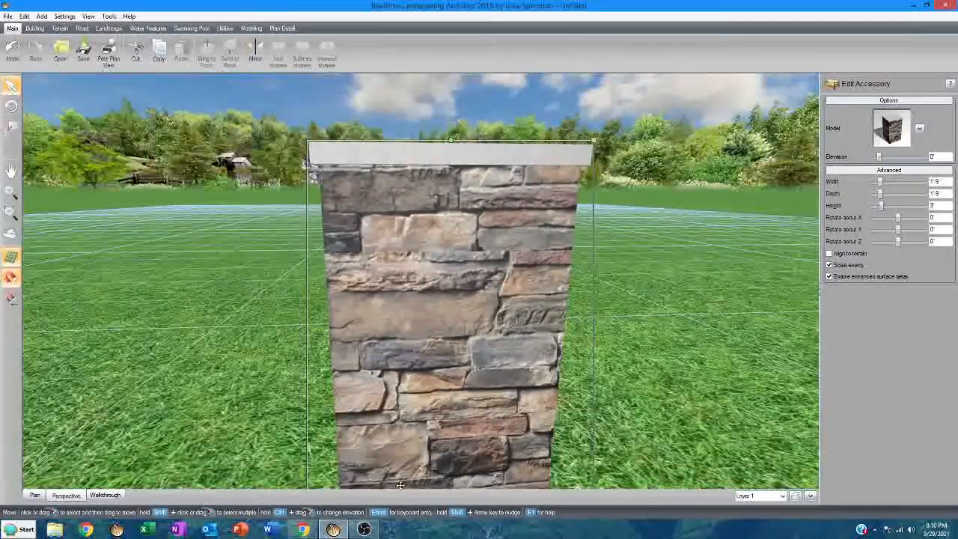
# Open the stone texture of the column's Material 2 in the Picture Editor
pyautogui.moveTo(392, 433)
pyautogui.mouseDown(button='middle')
pyautogui.moveTo(389, 421)
pyautogui.moveTo(324, 422)
pyautogui.moveTo(378, 420)
pyautogui.mouseUp(button='middle')
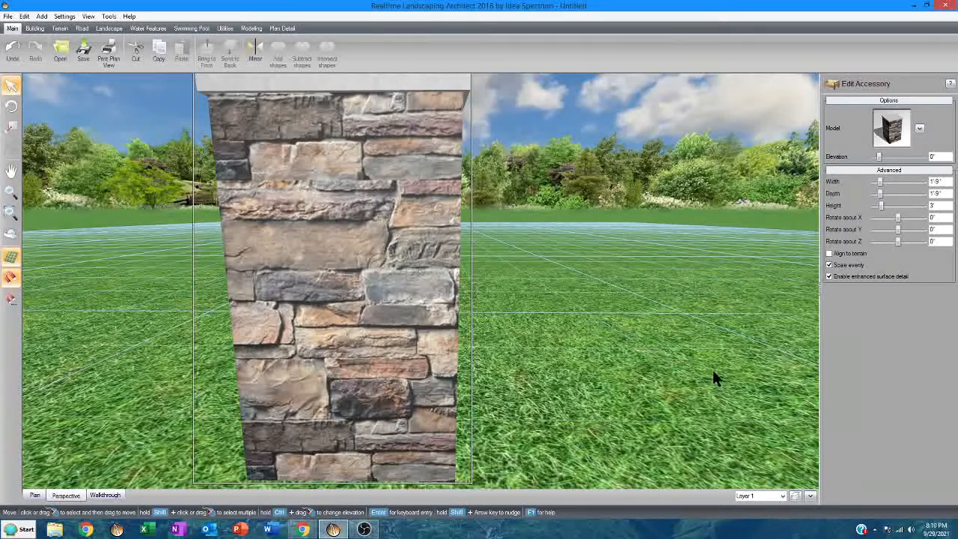
pyautogui.click(920, 129)
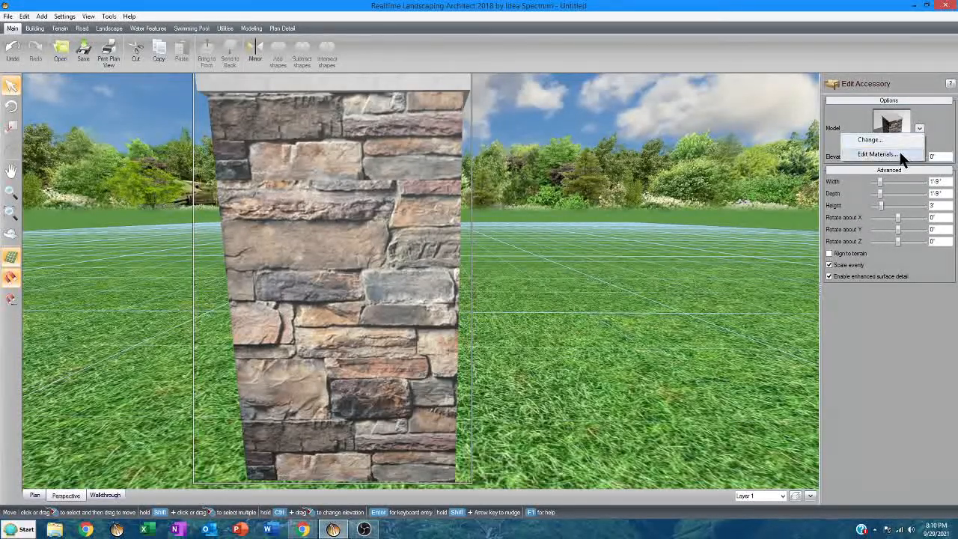
pyautogui.click(877, 154)
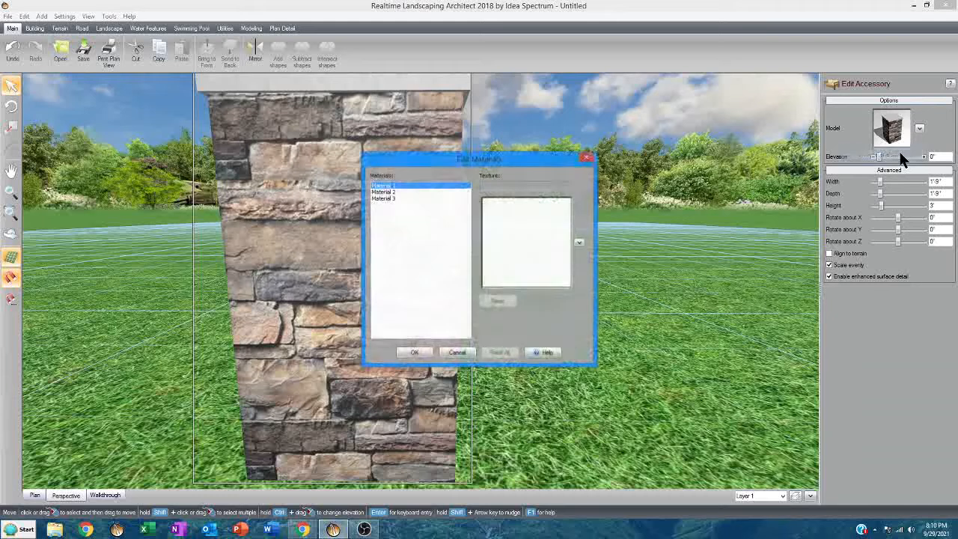
pyautogui.click(394, 191)
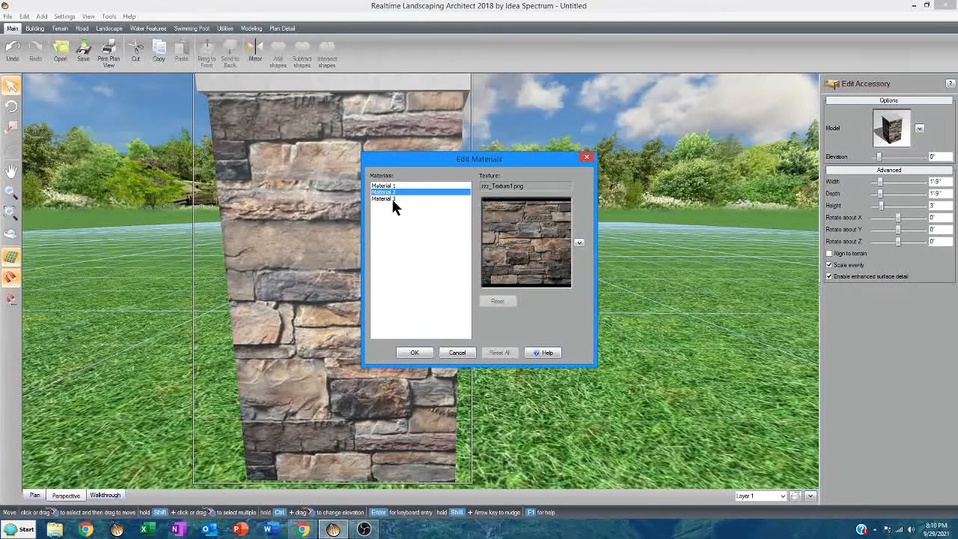
pyautogui.click(393, 199)
pyautogui.click(394, 192)
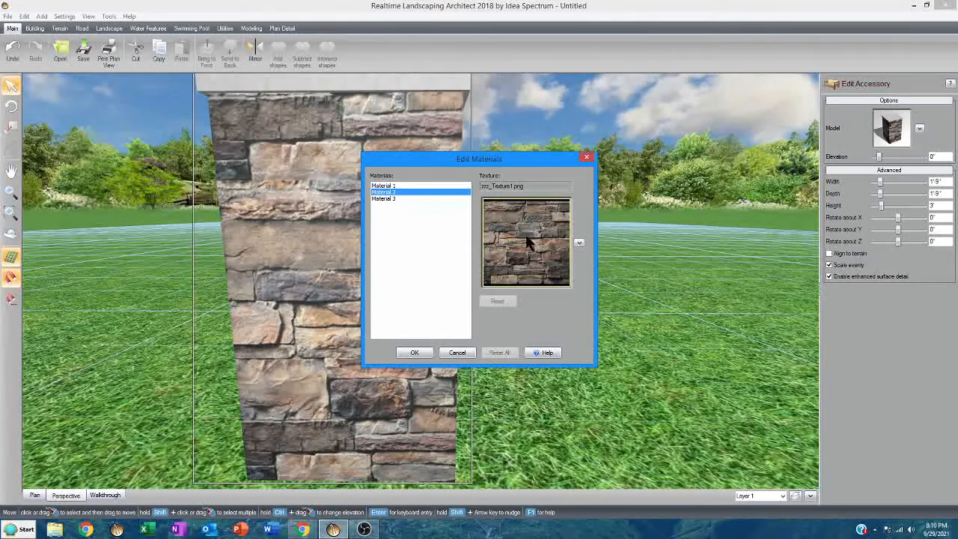
pyautogui.click(579, 243)
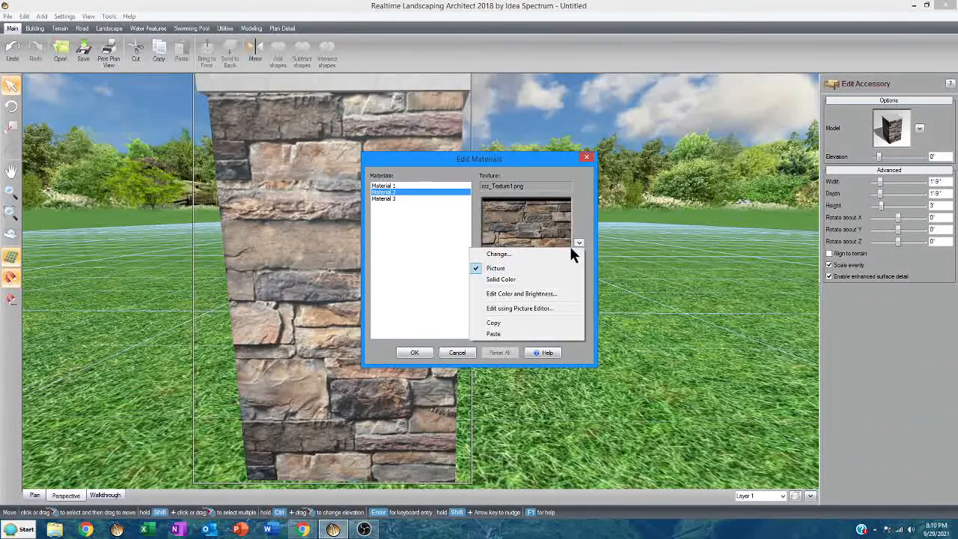
pyautogui.click(544, 309)
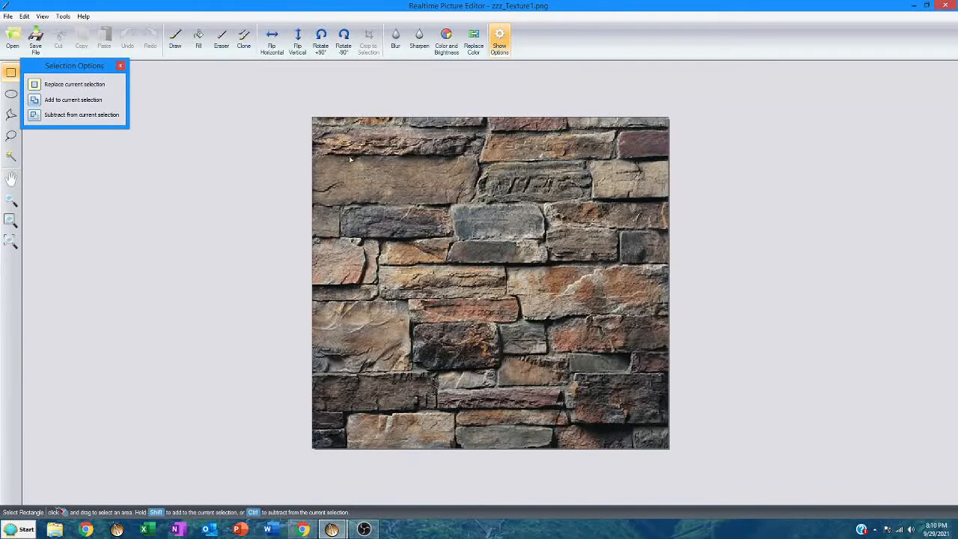
# Start saving a copy of the texture picture to the 3D Models\Materials folder on the Elements (G:) drive
pyautogui.click(8, 17)
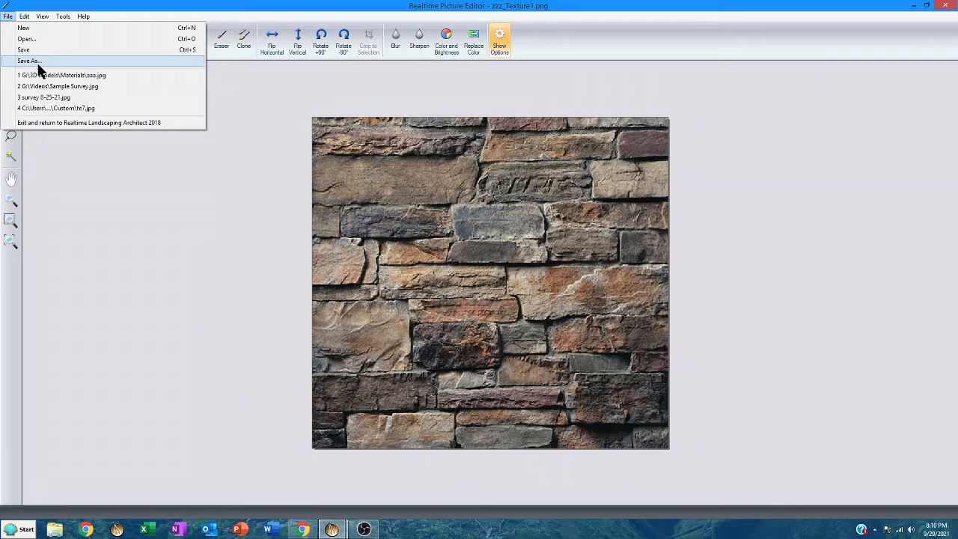
pyautogui.click(37, 64)
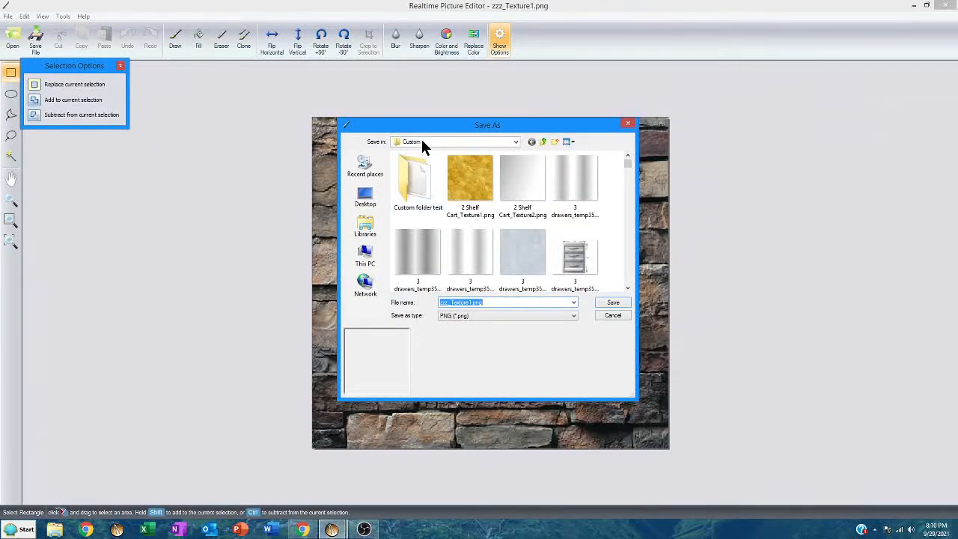
pyautogui.click(421, 141)
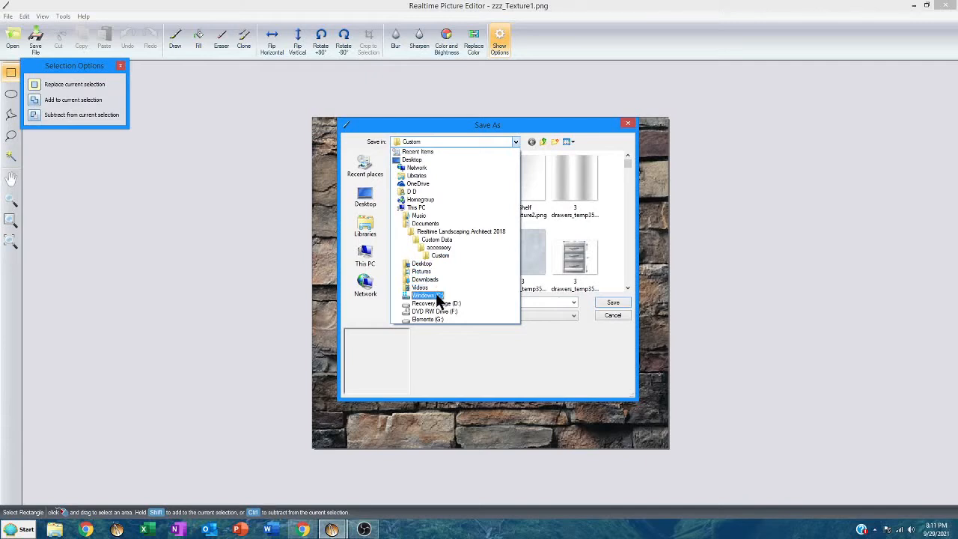
pyautogui.click(433, 319)
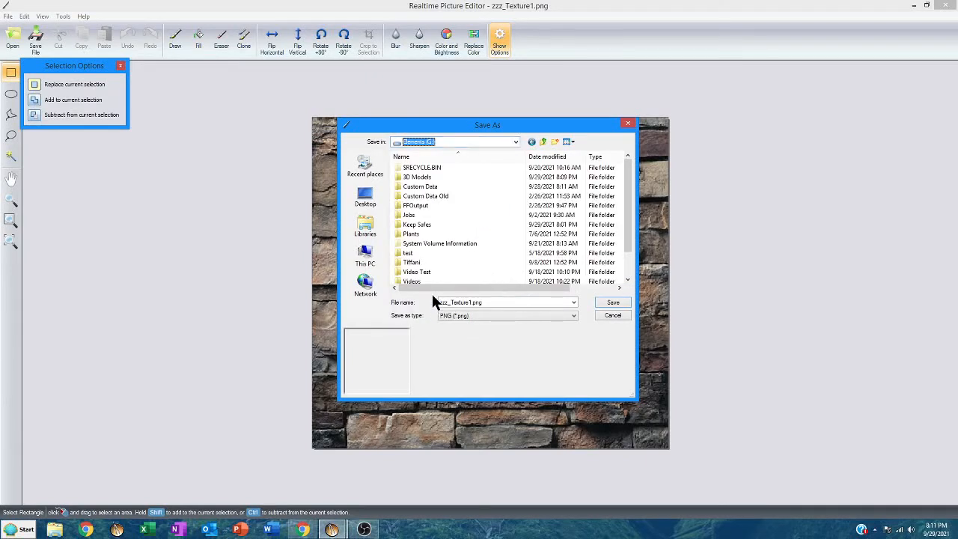
pyautogui.click(419, 179)
pyautogui.doubleClick(420, 180)
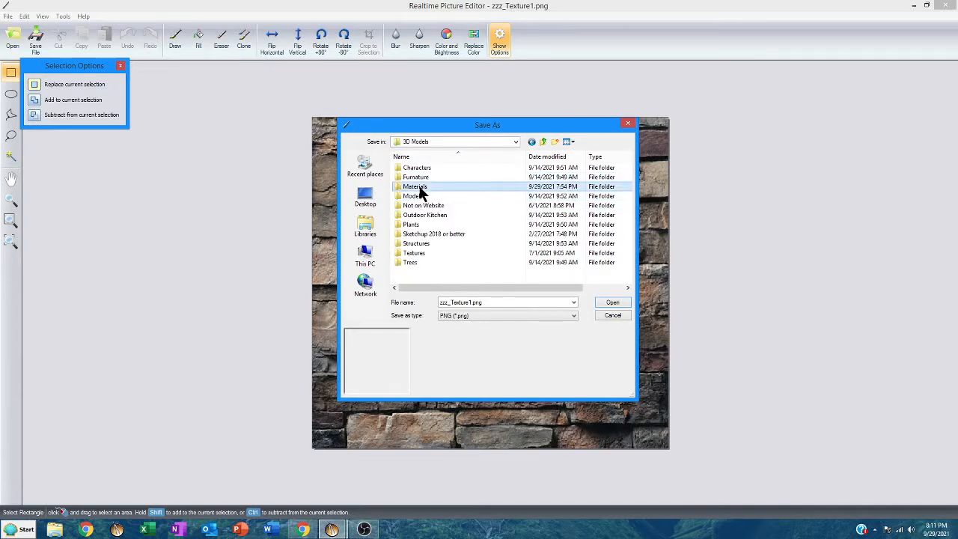
pyautogui.doubleClick(419, 185)
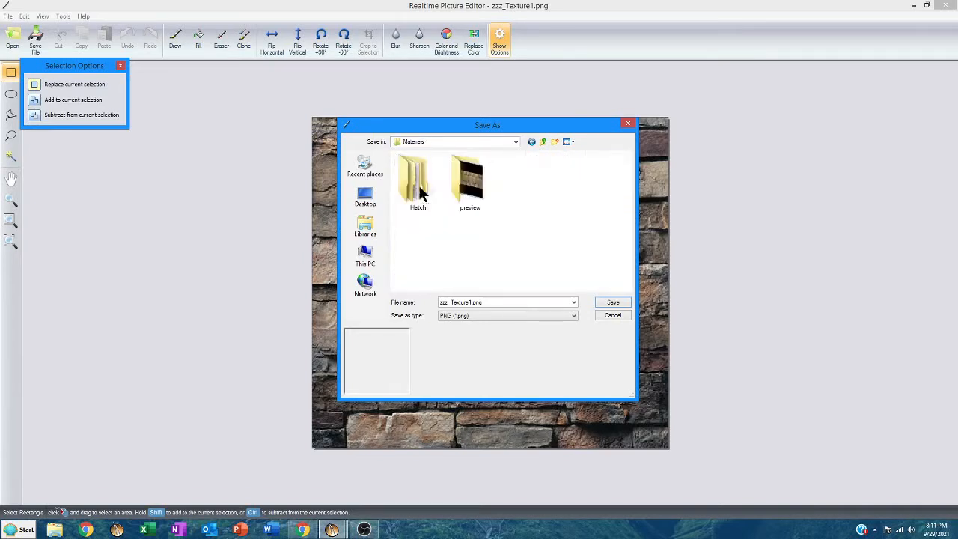
# Save the picture as zxc.png in the specified directory, and return to the design without keeping the material edits
pyautogui.doubleClick(480, 302)
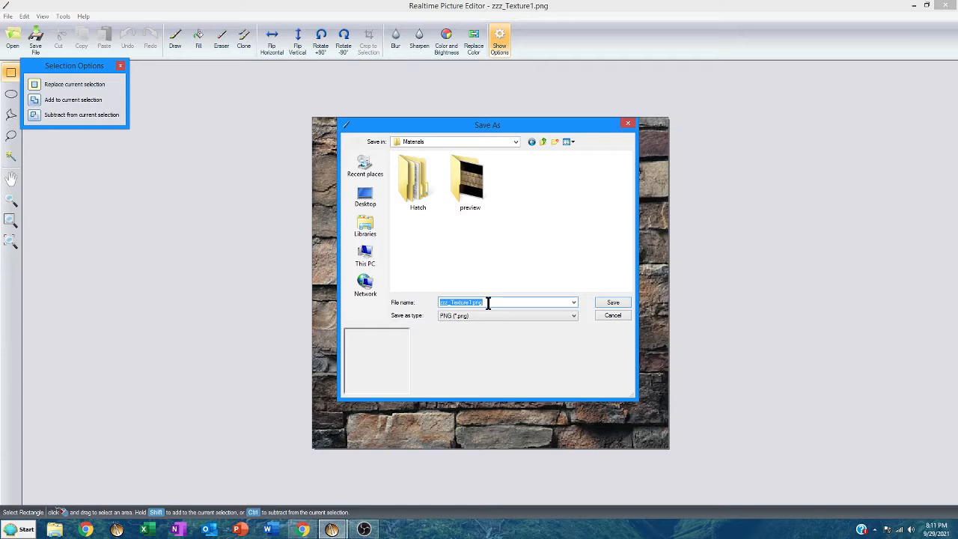
pyautogui.write('zzz')
pyautogui.click(614, 303)
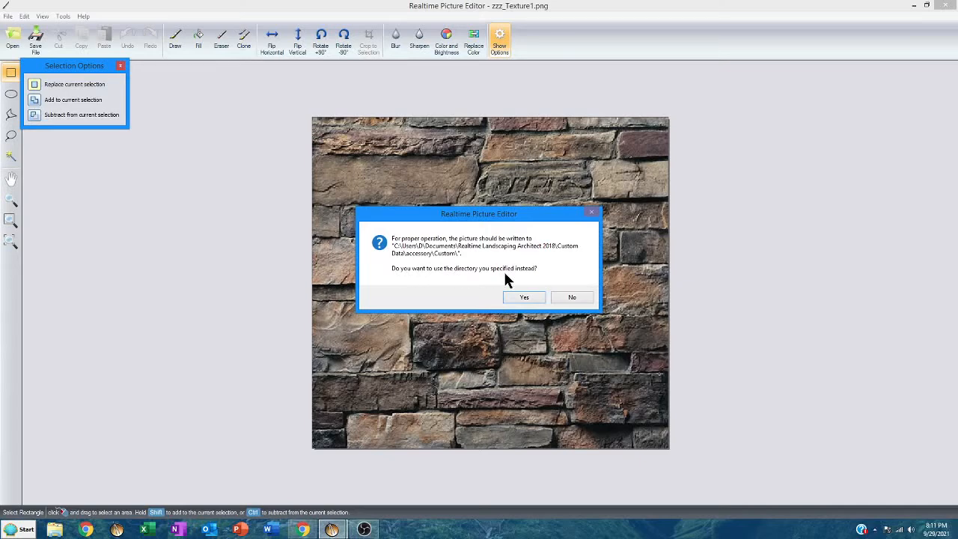
pyautogui.click(524, 295)
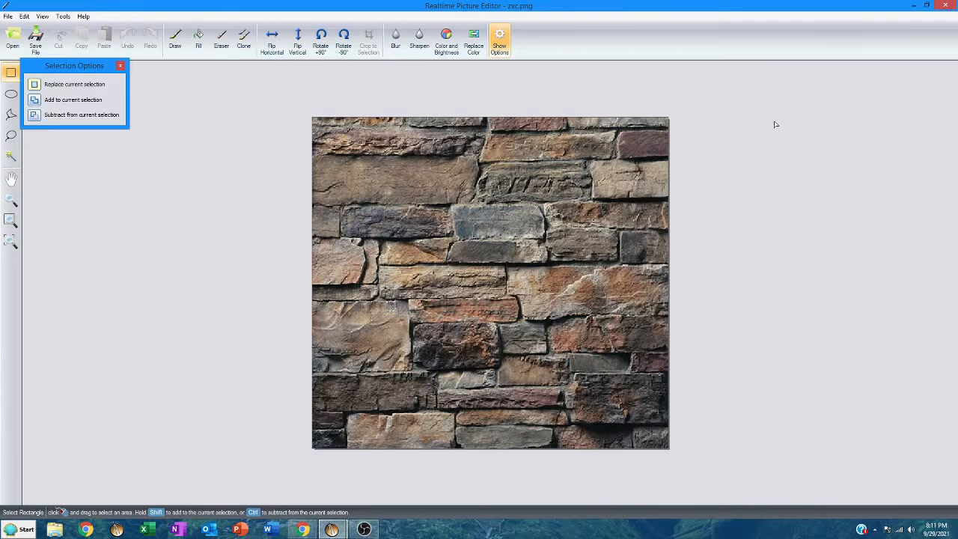
pyautogui.click(945, 5)
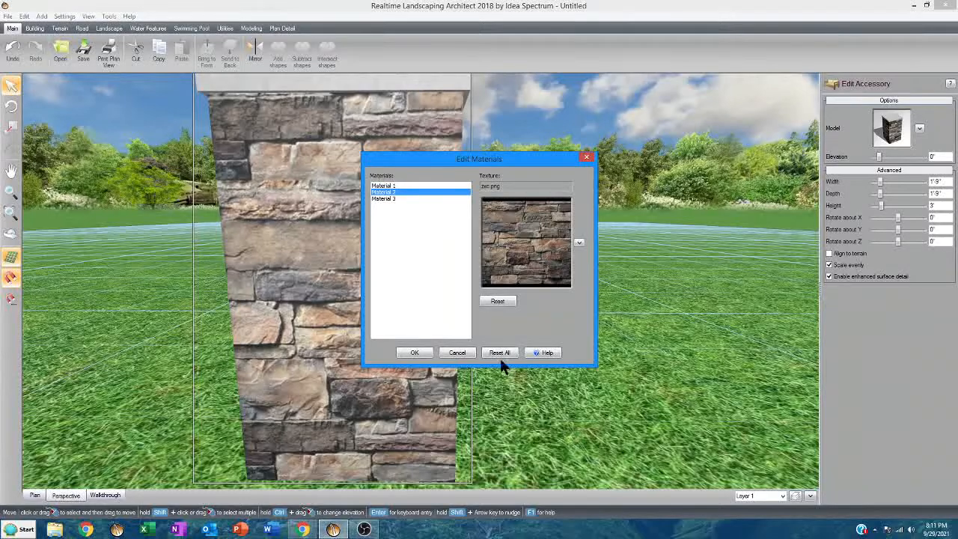
pyautogui.click(457, 352)
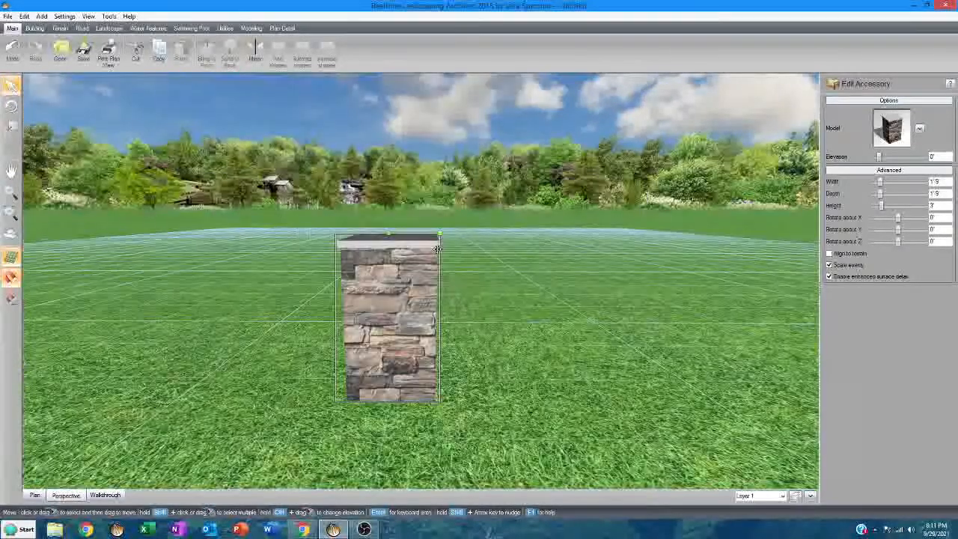
# Start the Picture Import Wizard with the Region/Patio/Path/Pond/Stream Fill picture type
pyautogui.click(109, 17)
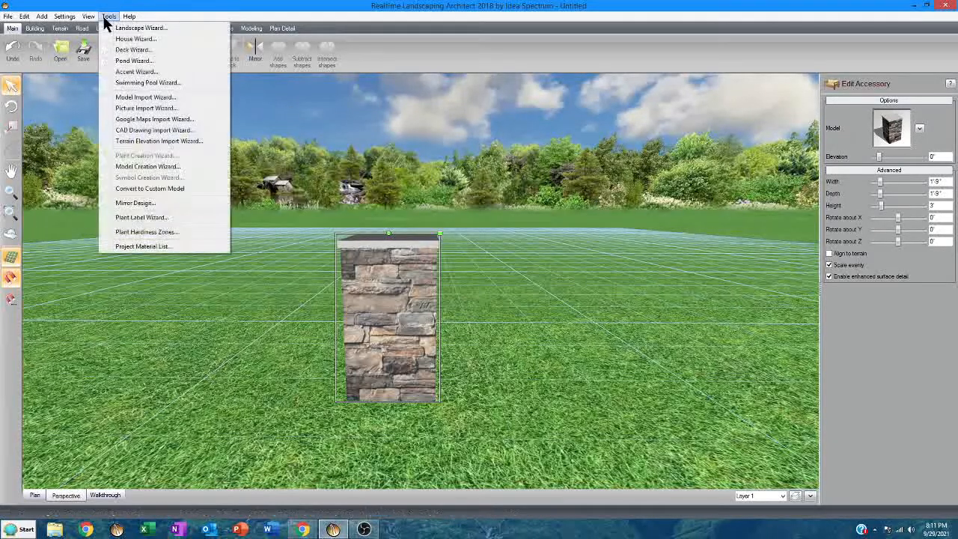
pyautogui.click(139, 108)
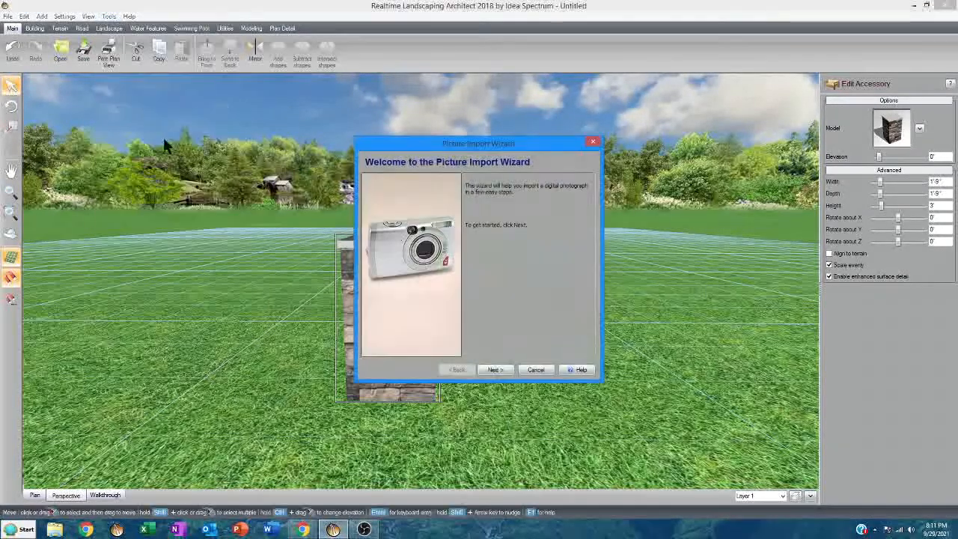
pyautogui.click(496, 370)
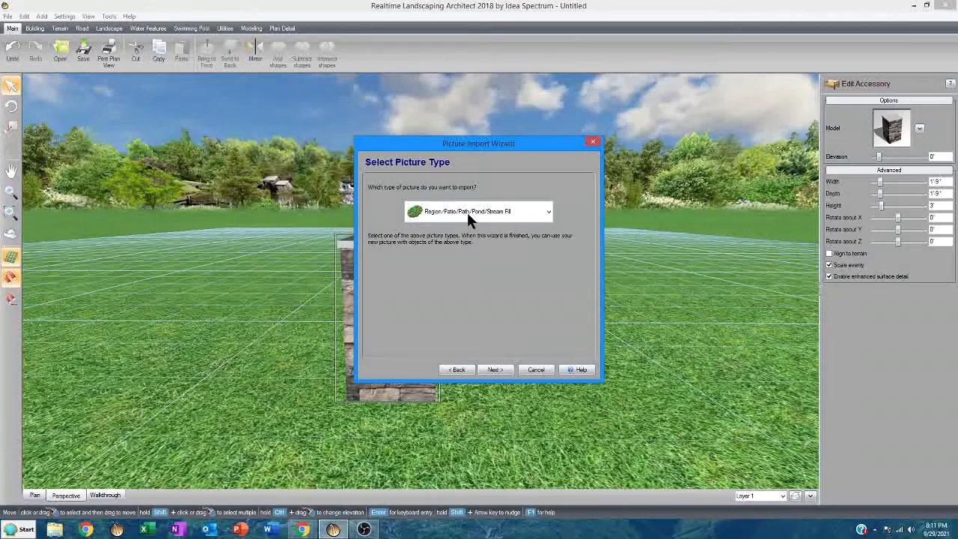
pyautogui.click(549, 211)
pyautogui.scroll(3, 506, 248)
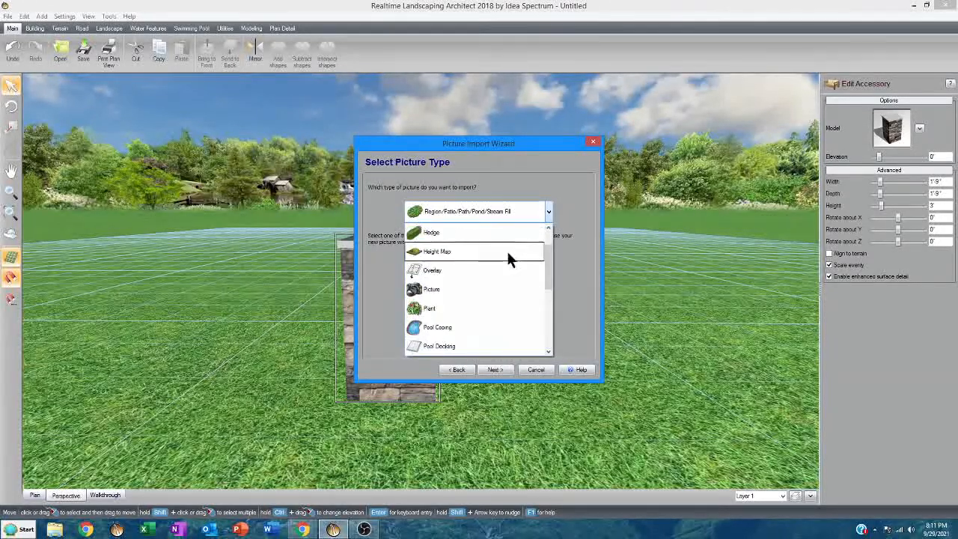
pyautogui.scroll(-3, 484, 299)
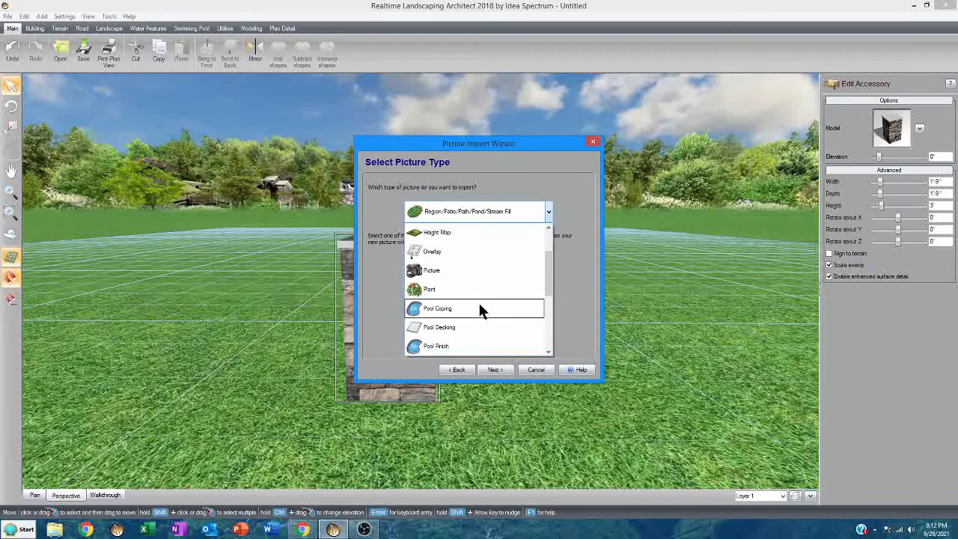
pyautogui.scroll(-3, 470, 278)
pyautogui.scroll(-1, 471, 288)
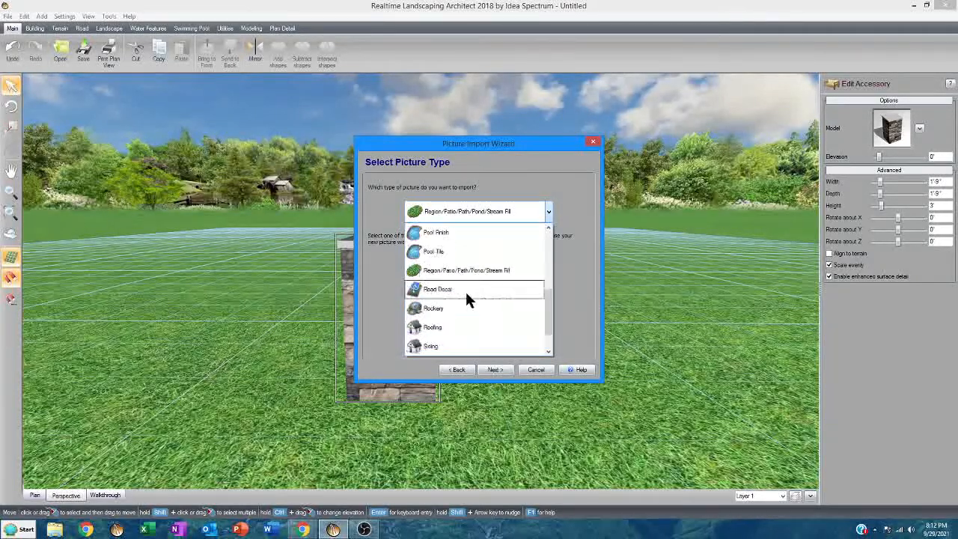
pyautogui.click(453, 273)
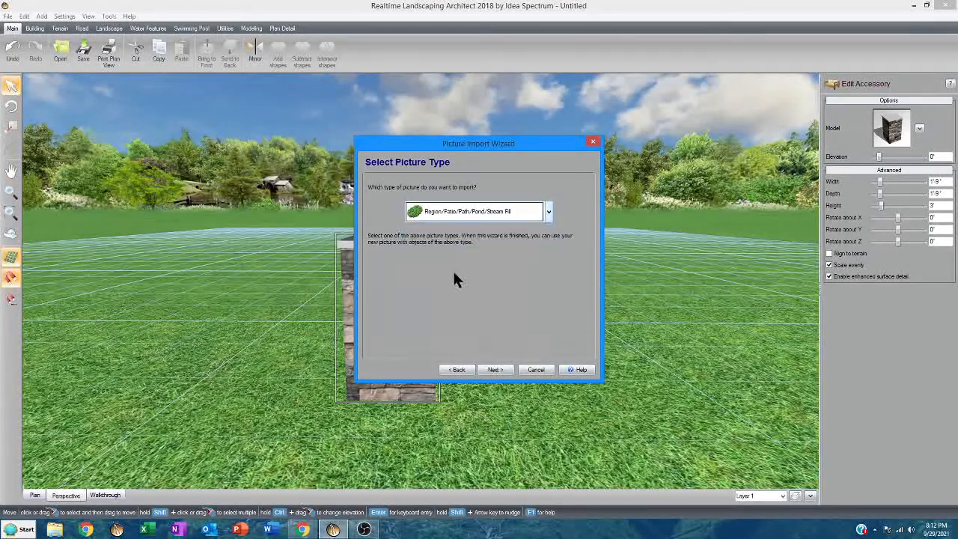
# Load zxc.png from the Materials folder and complete the picture import with the file name zxc
pyautogui.click(494, 370)
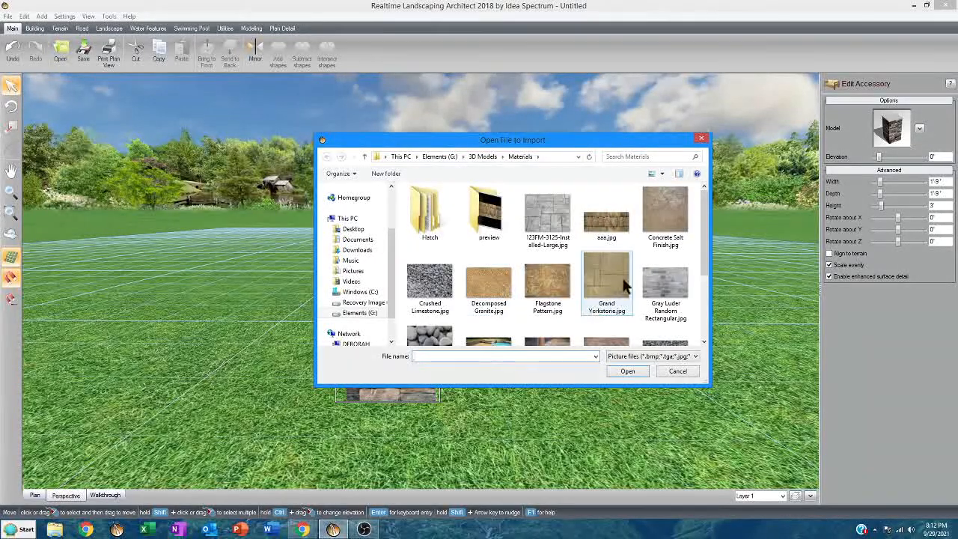
pyautogui.moveTo(704, 265); pyautogui.dragTo(694, 349)
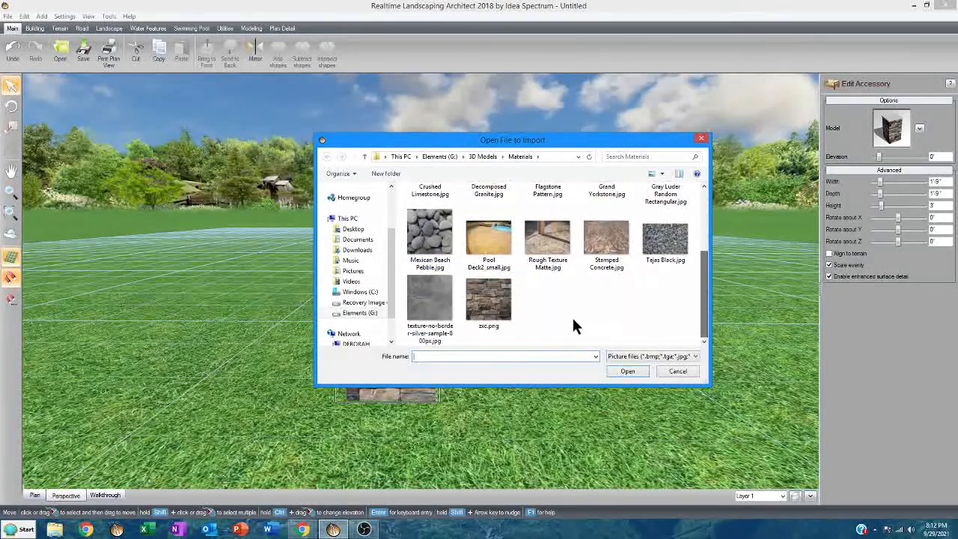
pyautogui.doubleClick(488, 299)
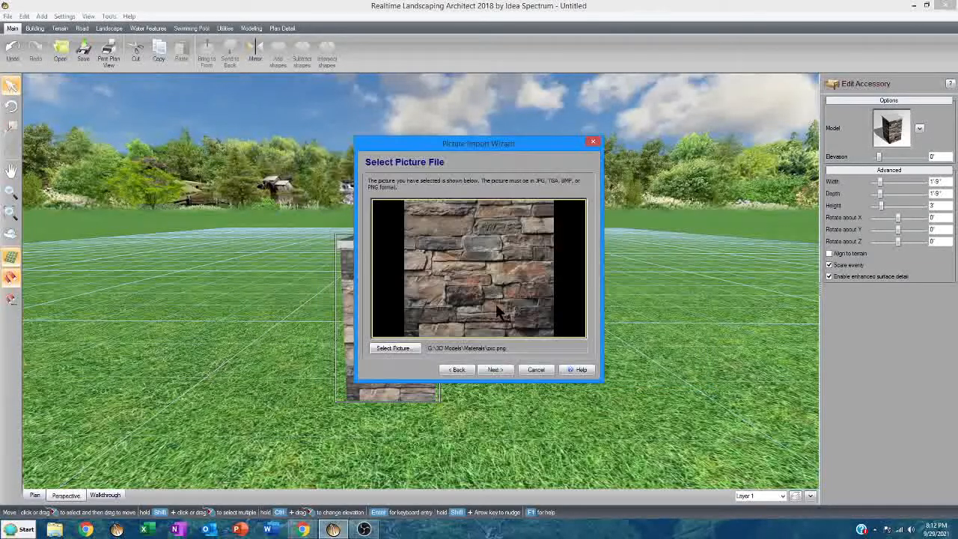
pyautogui.click(496, 370)
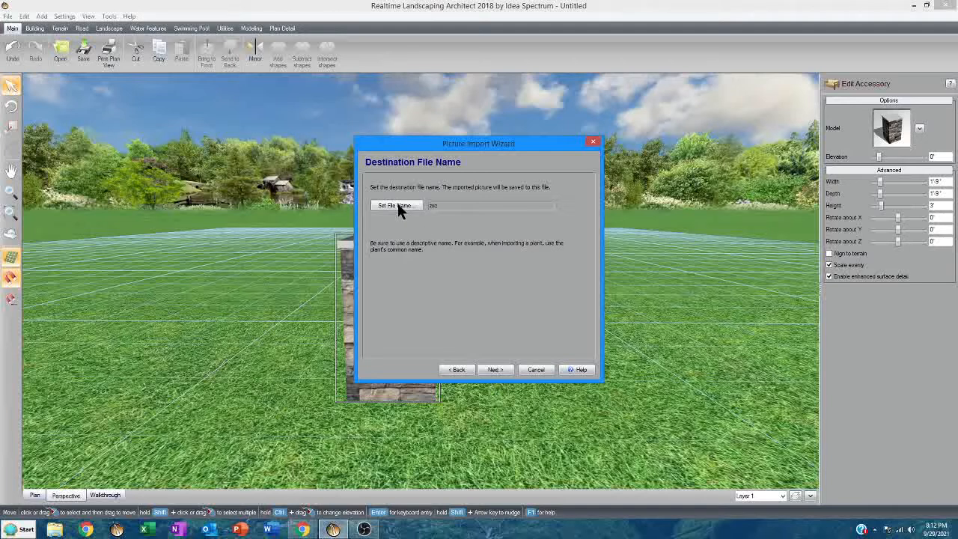
pyautogui.click(496, 370)
pyautogui.click(495, 369)
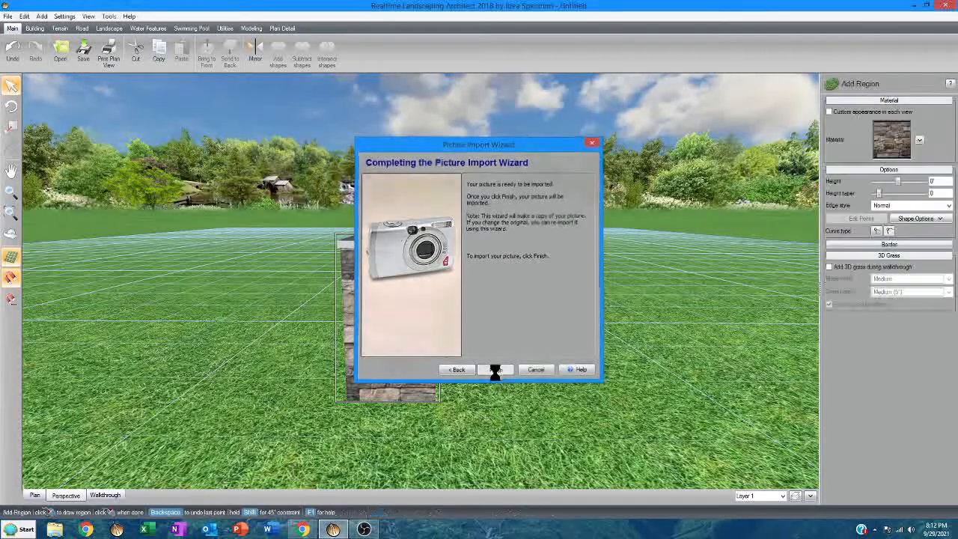
# Draw a small four-point curved region with the imported stone material on the grass beside the column
pyautogui.click(491, 369)
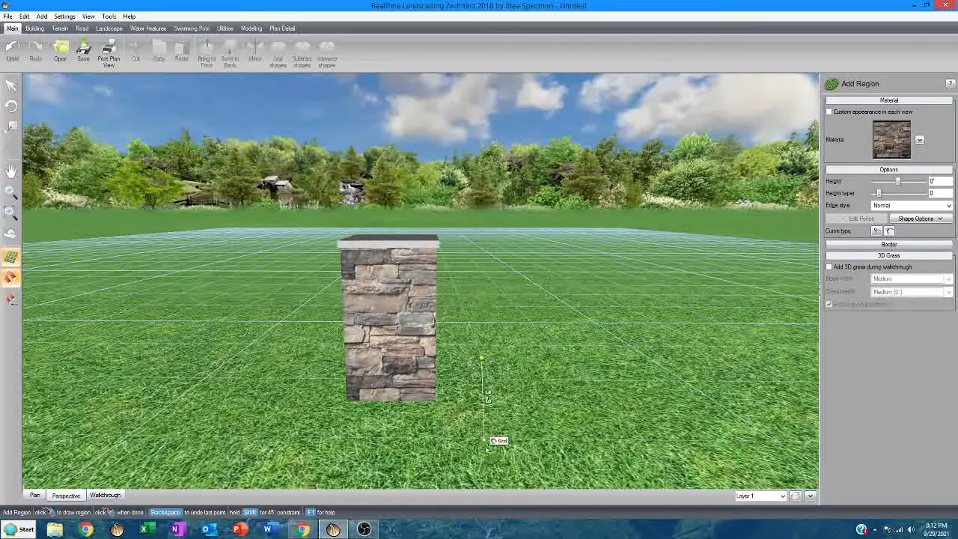
pyautogui.click(484, 440)
pyautogui.click(606, 440)
pyautogui.doubleClick(609, 366)
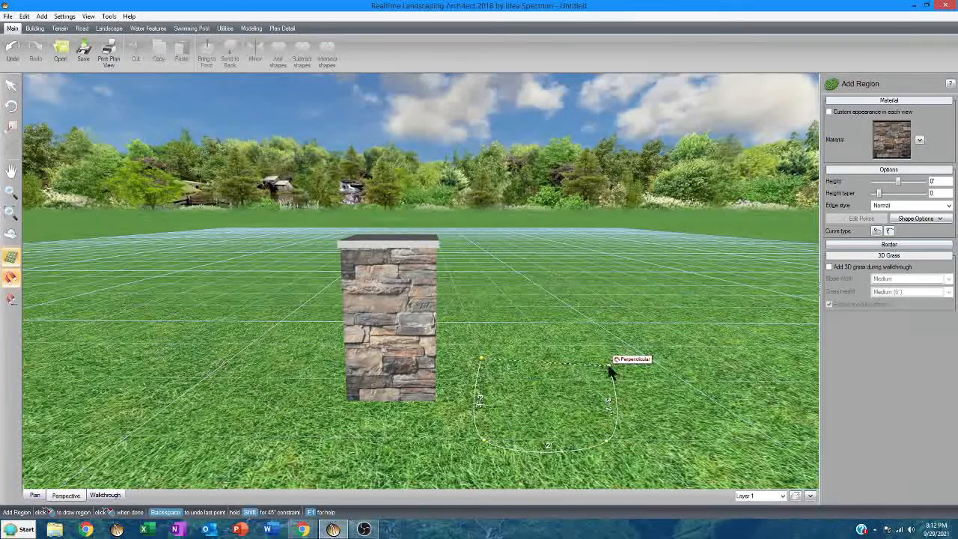
pyautogui.moveTo(544, 397); pyautogui.dragTo(543, 449, button='right')
pyautogui.moveTo(544, 449); pyautogui.dragTo(527, 384, button='middle')
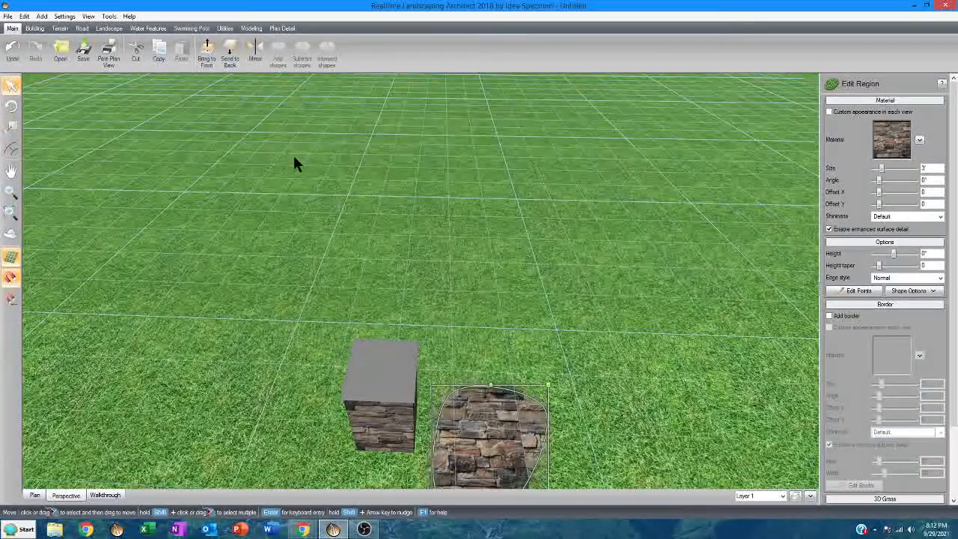
# Model a box about 2'-8" wide, 1'-10" long and 2'-8" high on the grass behind the stone region
pyautogui.click(249, 30)
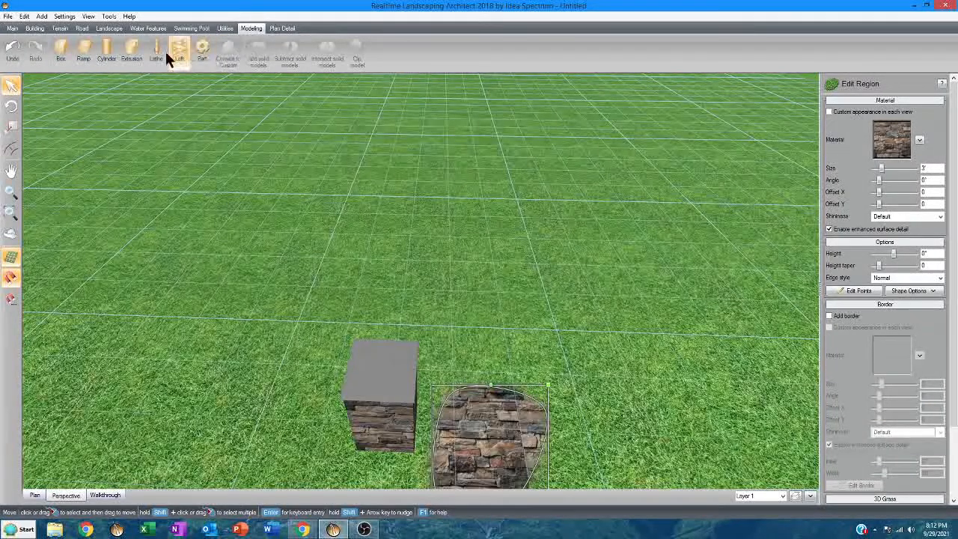
pyautogui.click(65, 51)
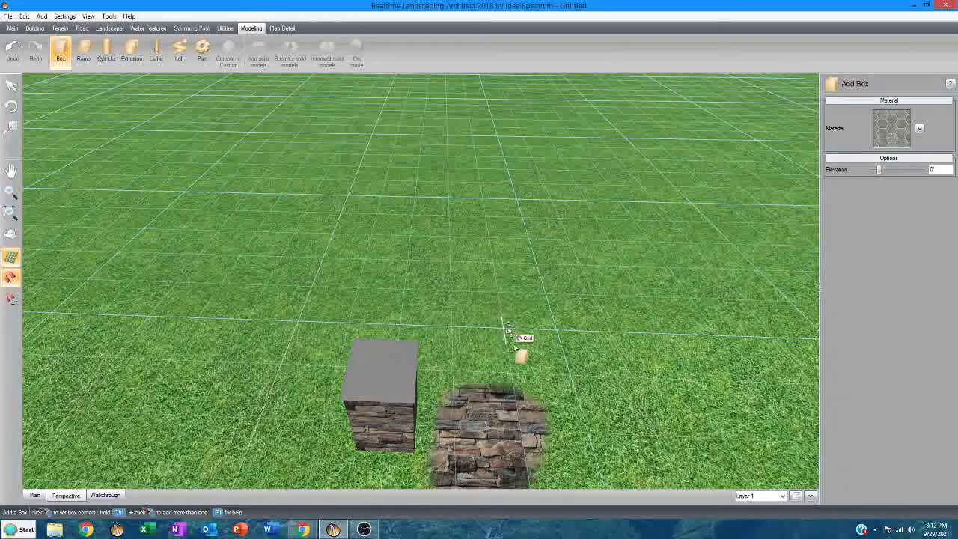
pyautogui.click(507, 327)
pyautogui.click(584, 360)
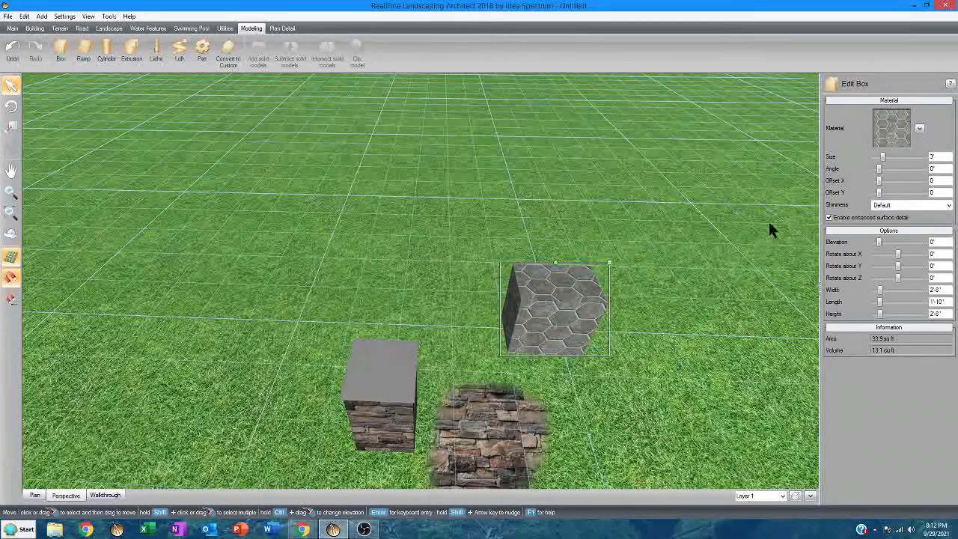
# Apply the custom zxc stone material to the new box
pyautogui.click(885, 132)
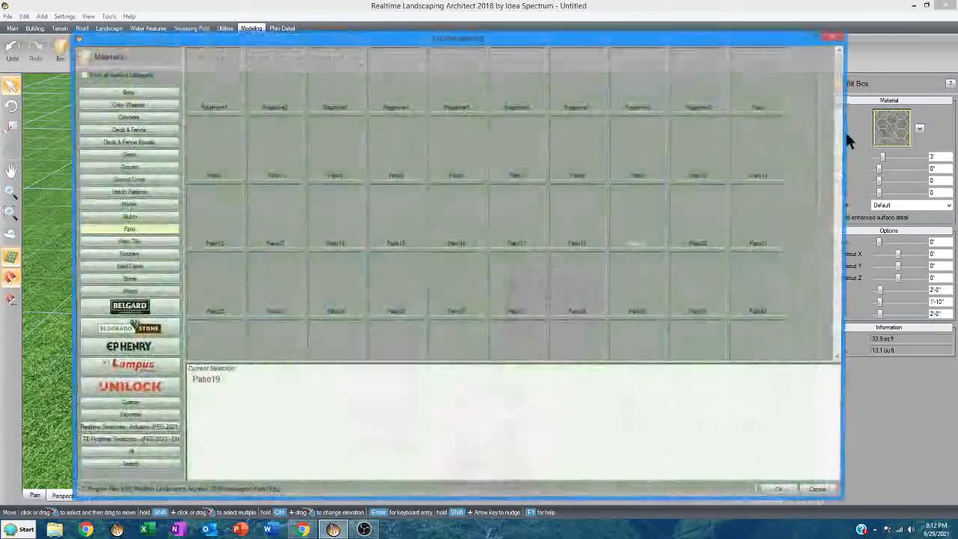
pyautogui.click(126, 405)
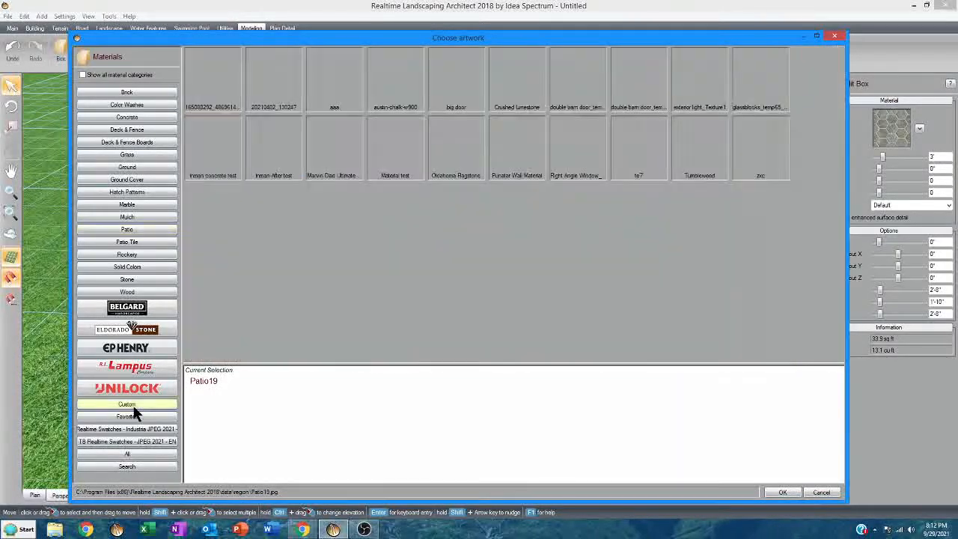
pyautogui.doubleClick(751, 154)
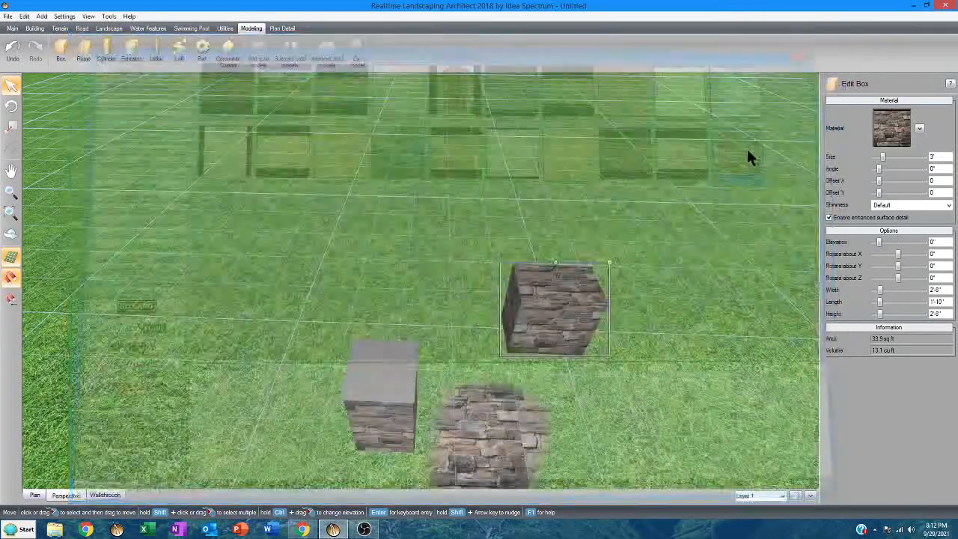
# Set the stone box's height to 9'-10"
pyautogui.scroll(3, 613, 291)
pyautogui.scroll(5, 607, 291)
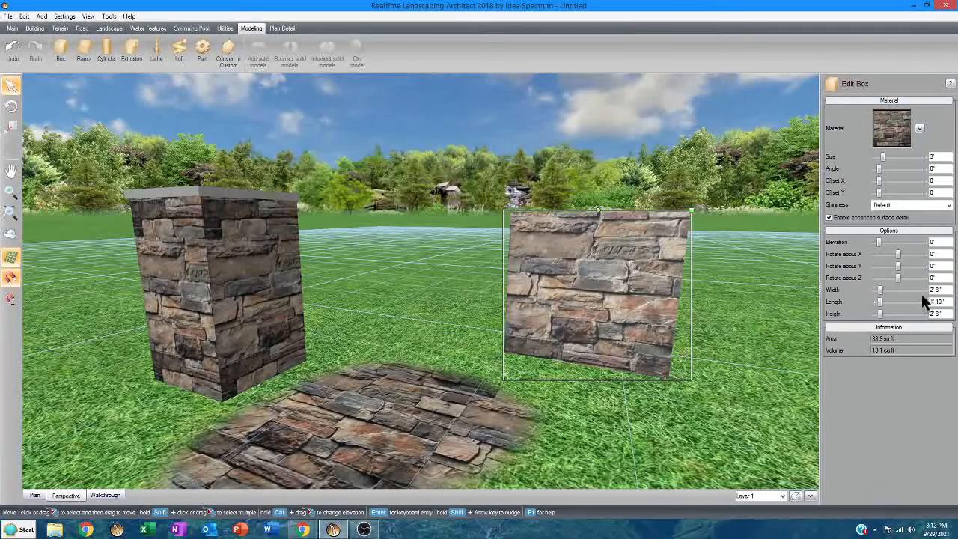
pyautogui.moveTo(924, 314); pyautogui.dragTo(924, 314)
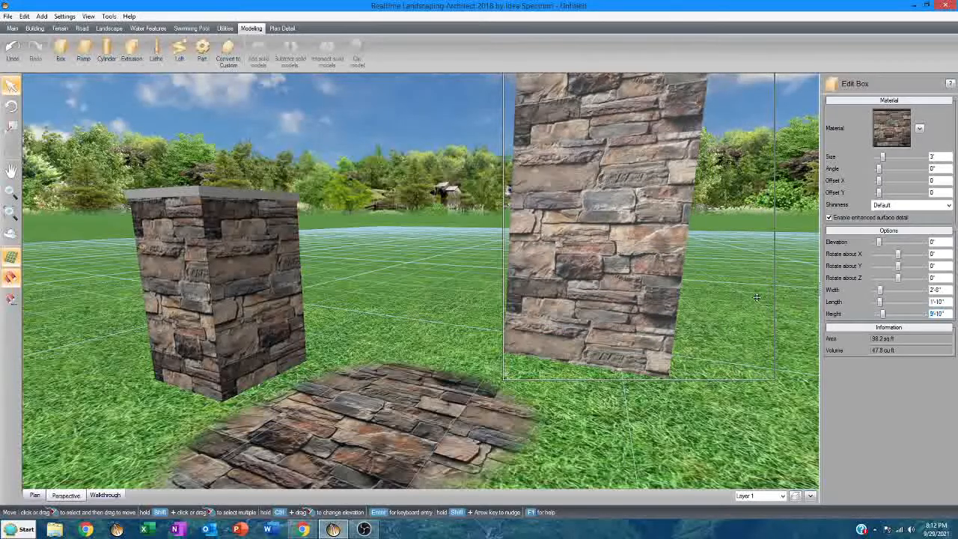
# Examine how the stone texture repeats on the tall box and compare it with the original column
pyautogui.scroll(2, 753, 298)
pyautogui.scroll(-4, 753, 298)
pyautogui.scroll(-2, 752, 295)
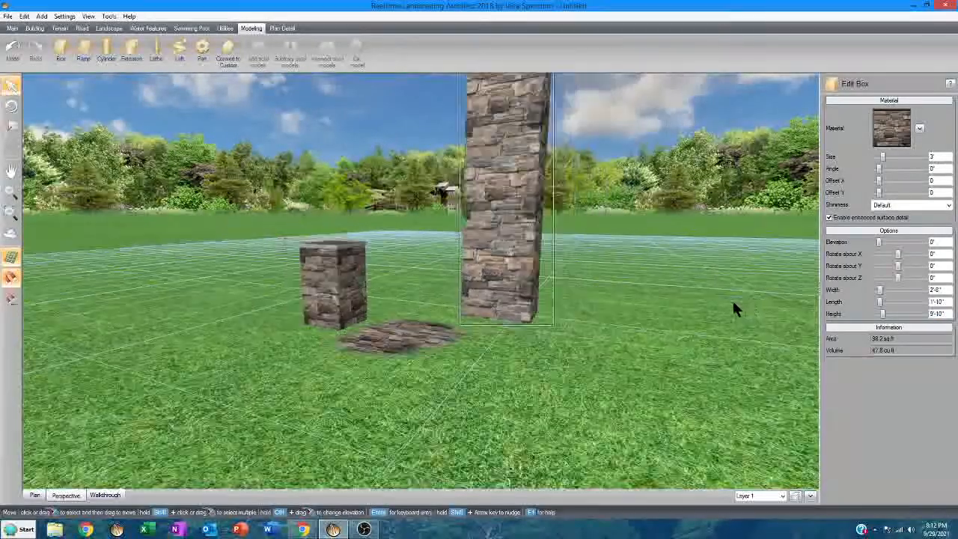
pyautogui.moveTo(715, 303); pyautogui.dragTo(744, 322, button='right')
pyautogui.moveTo(599, 289); pyautogui.dragTo(504, 374, button='middle')
pyautogui.scroll(3, 504, 368)
pyautogui.scroll(-5, 505, 365)
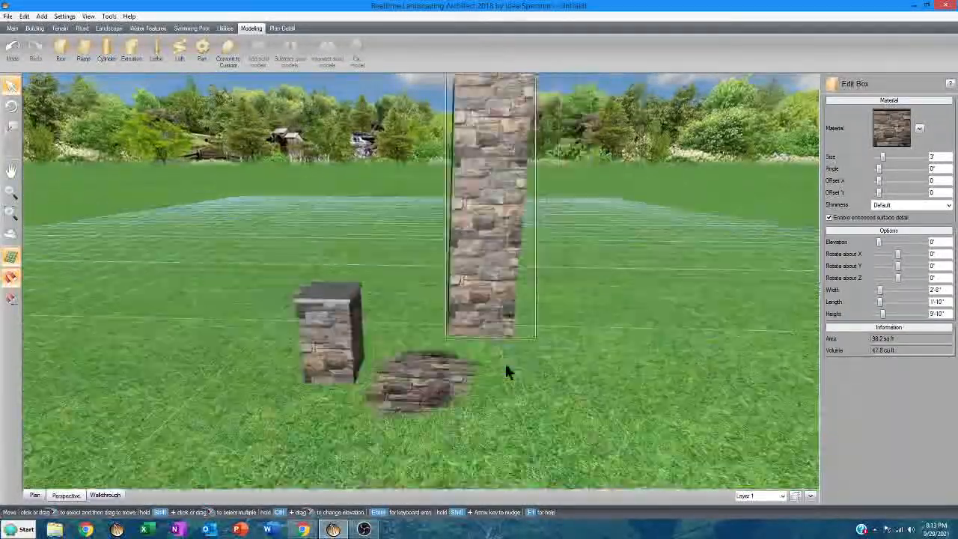
pyautogui.scroll(3, 501, 358)
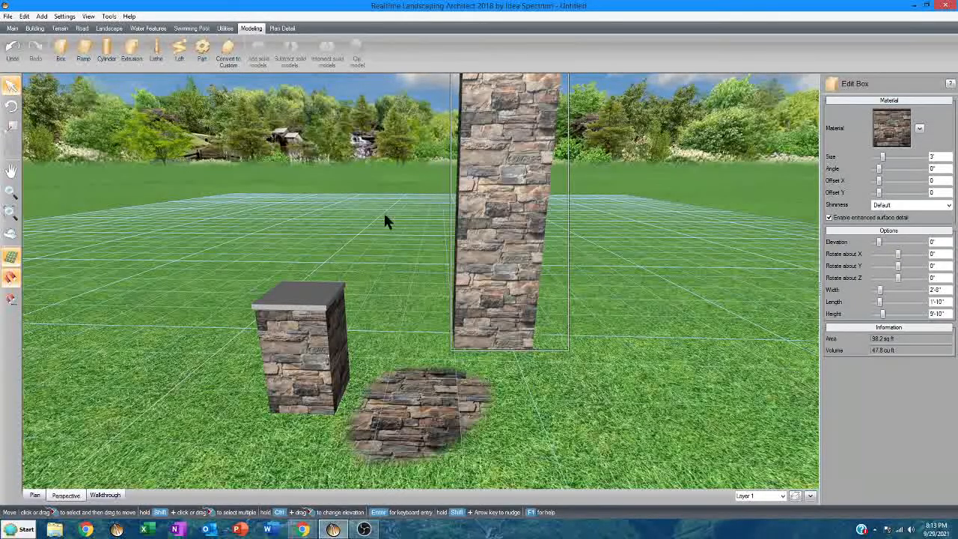
# Convert the tall stone box to a custom model and enable Set mapping for its material
pyautogui.click(228, 54)
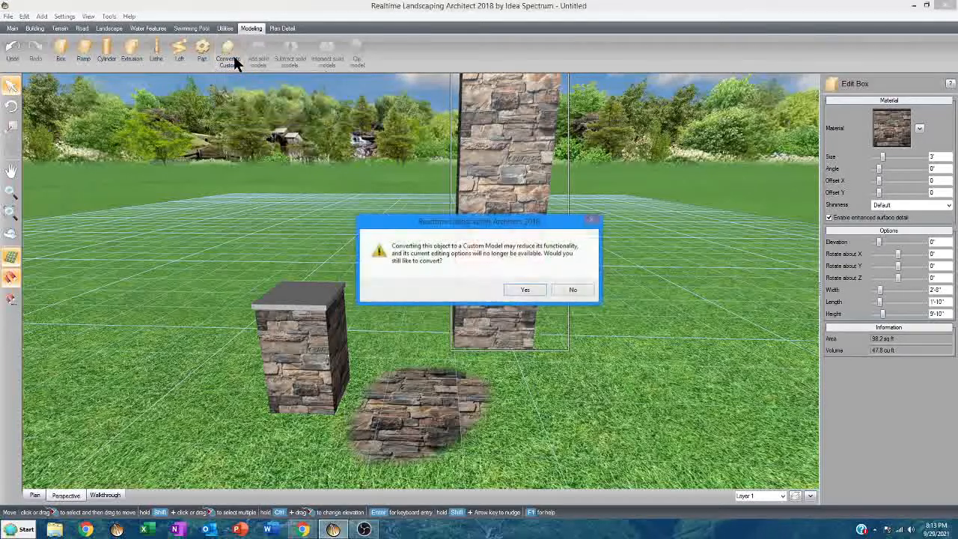
pyautogui.click(528, 290)
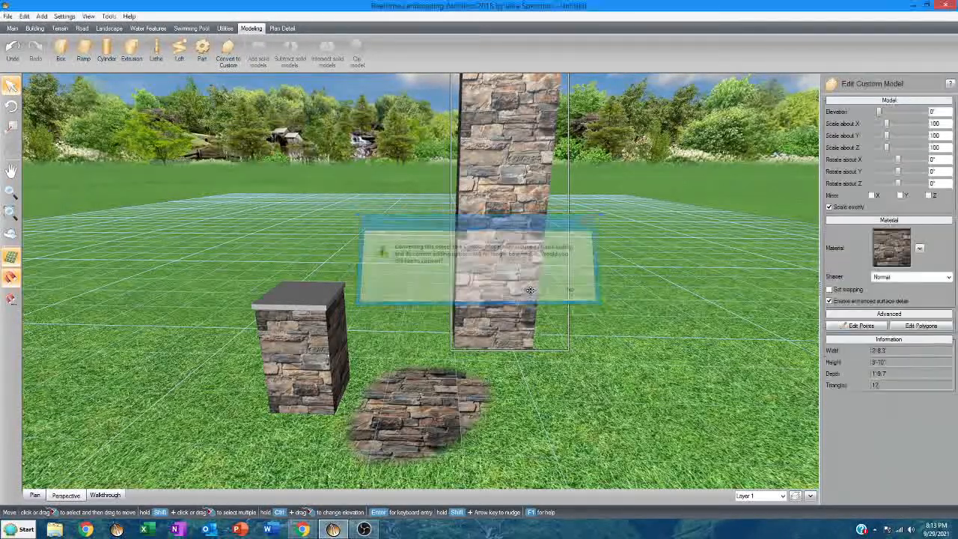
pyautogui.click(839, 290)
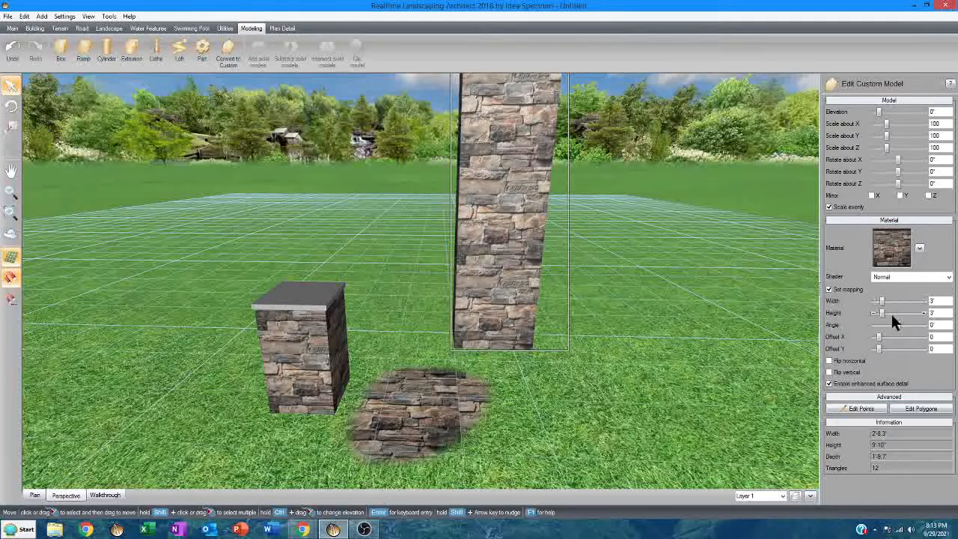
# Try another texture angle and return it to 0°, then set Offset X to 71 and Offset Y to 34
pyautogui.moveTo(897, 324); pyautogui.dragTo(916, 330)
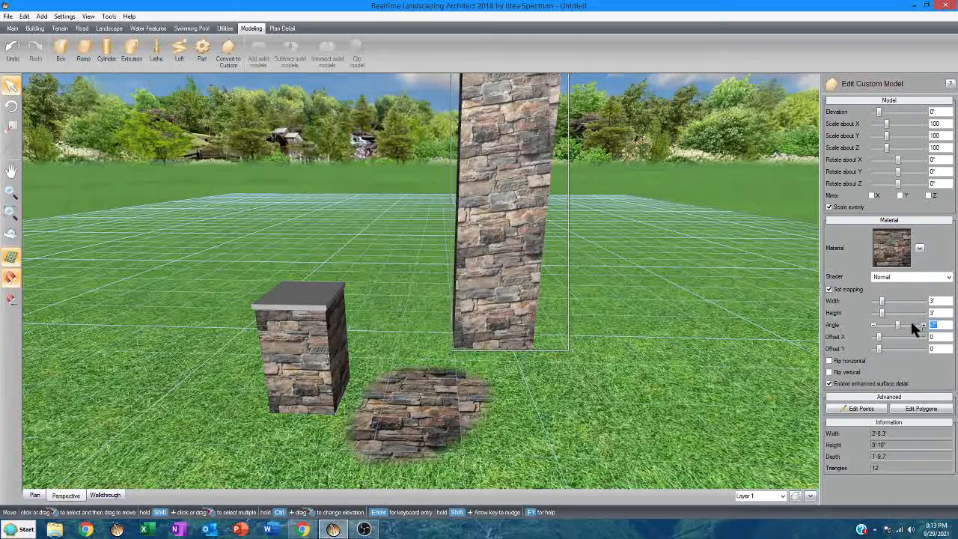
pyautogui.write('0')
pyautogui.click(924, 337)
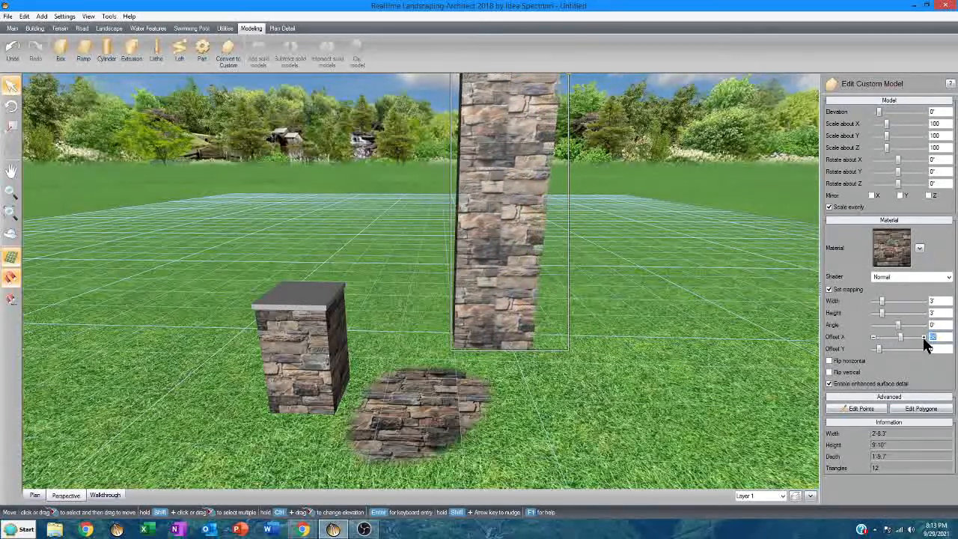
pyautogui.click(922, 347)
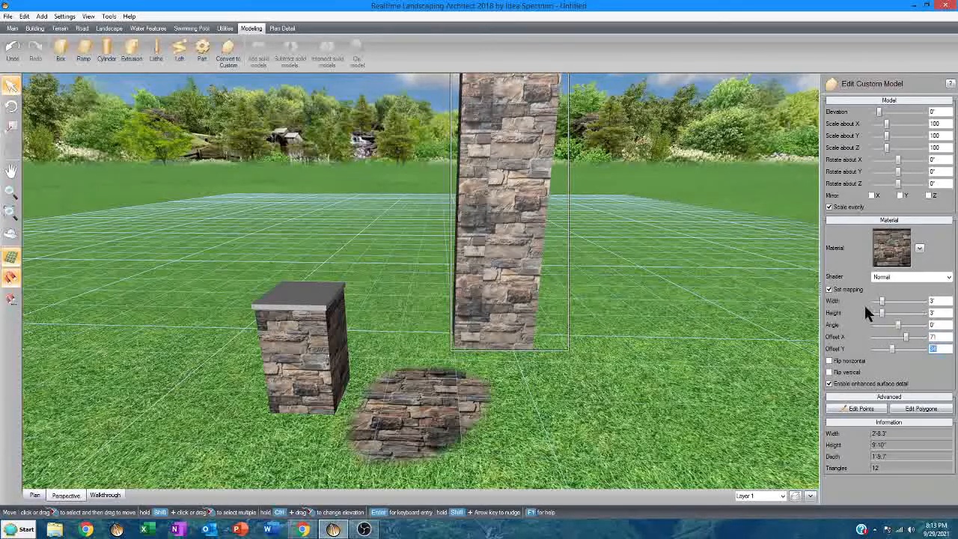
# Set the tall model's texture Offset X to 10
pyautogui.scroll(-1, 530, 245)
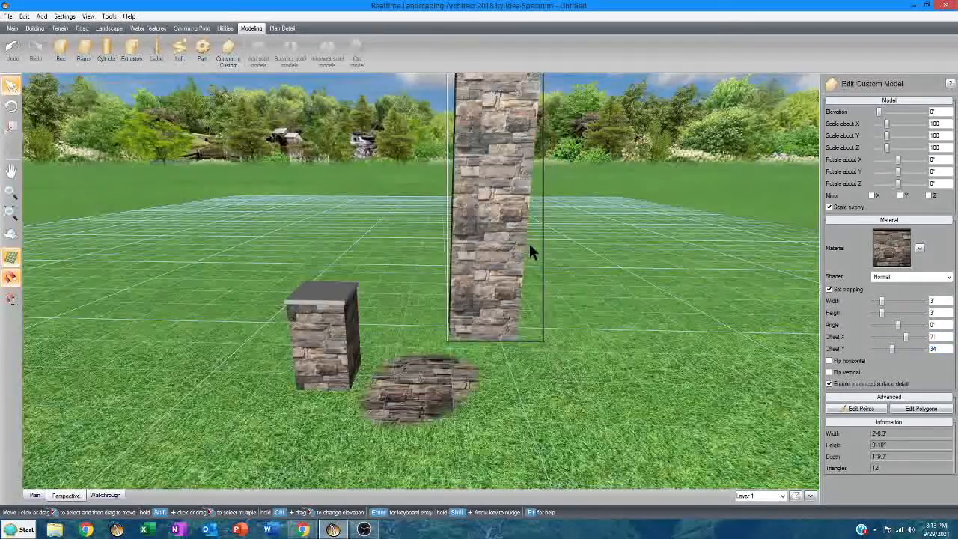
pyautogui.scroll(1, 530, 245)
pyautogui.scroll(1, 530, 244)
pyautogui.scroll(2, 412, 395)
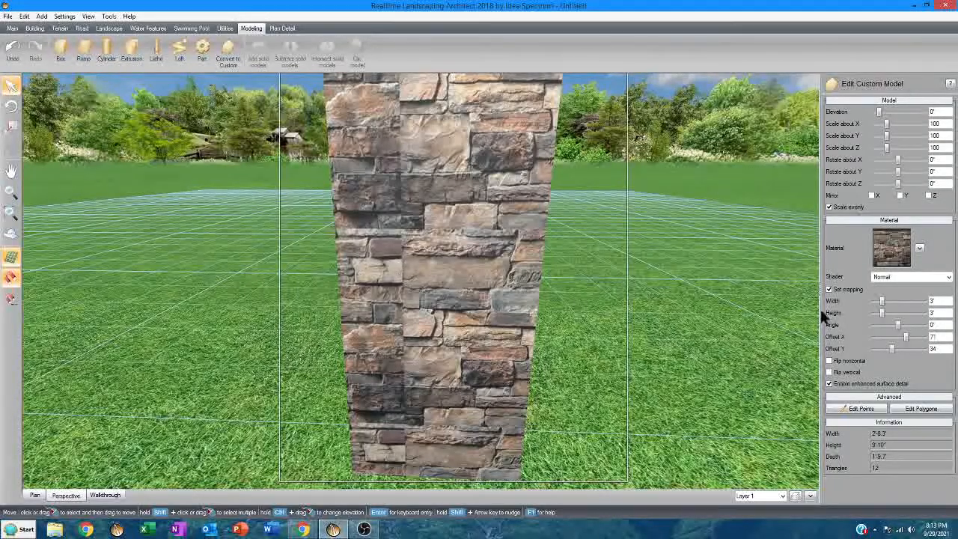
pyautogui.moveTo(899, 335); pyautogui.dragTo(881, 338)
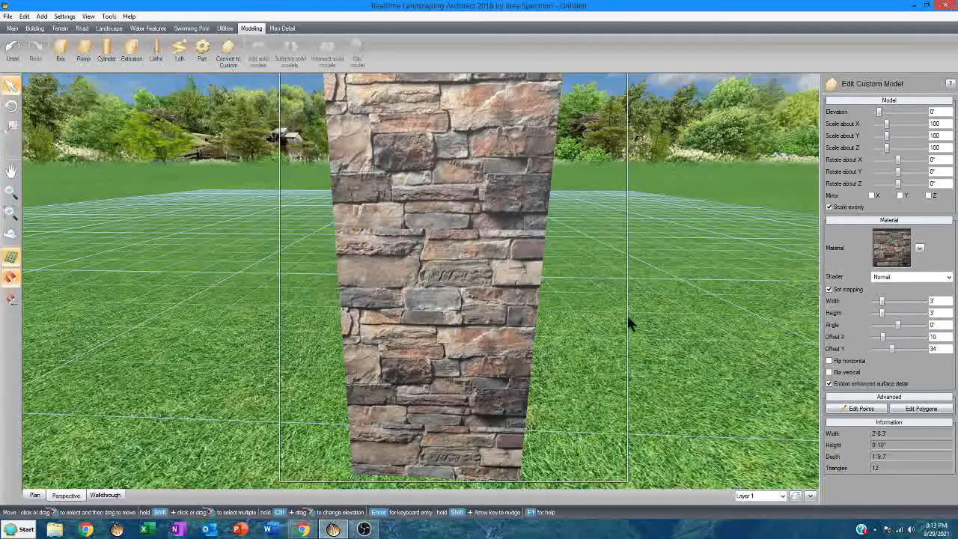
# Reduce the stone texture's mapping width on the tall model to 1'
pyautogui.click(874, 300)
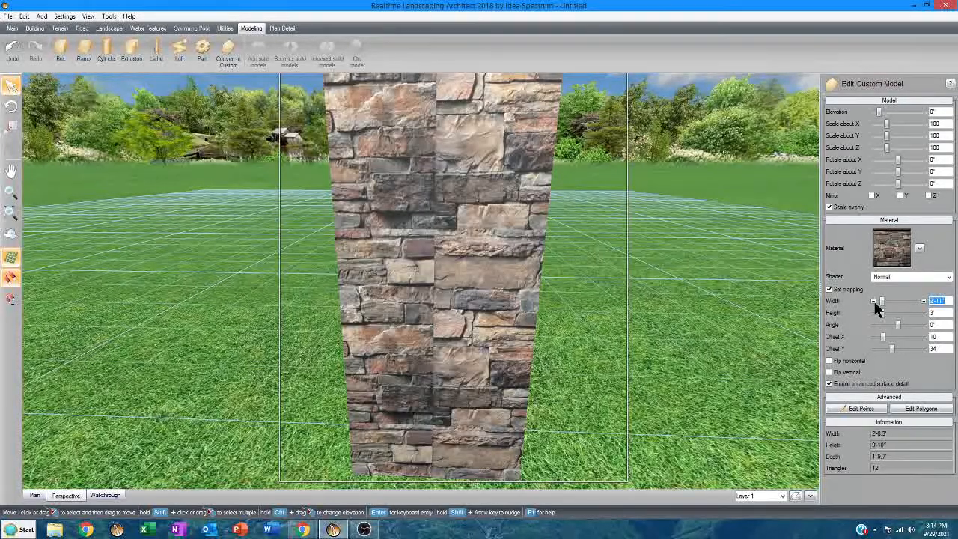
pyautogui.click(873, 300)
pyautogui.click(873, 300)
pyautogui.click(873, 300)
pyautogui.click(873, 300)
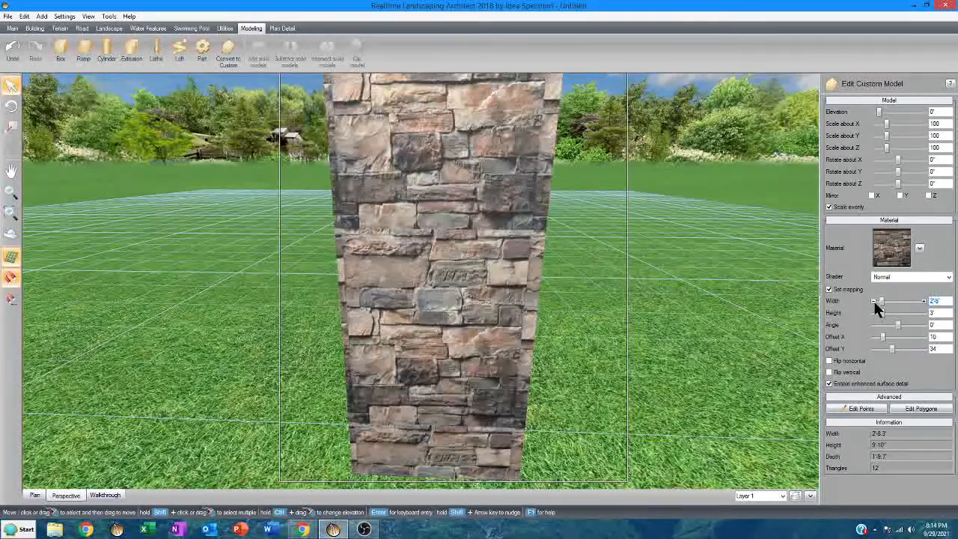
pyautogui.click(874, 300)
pyautogui.click(874, 300)
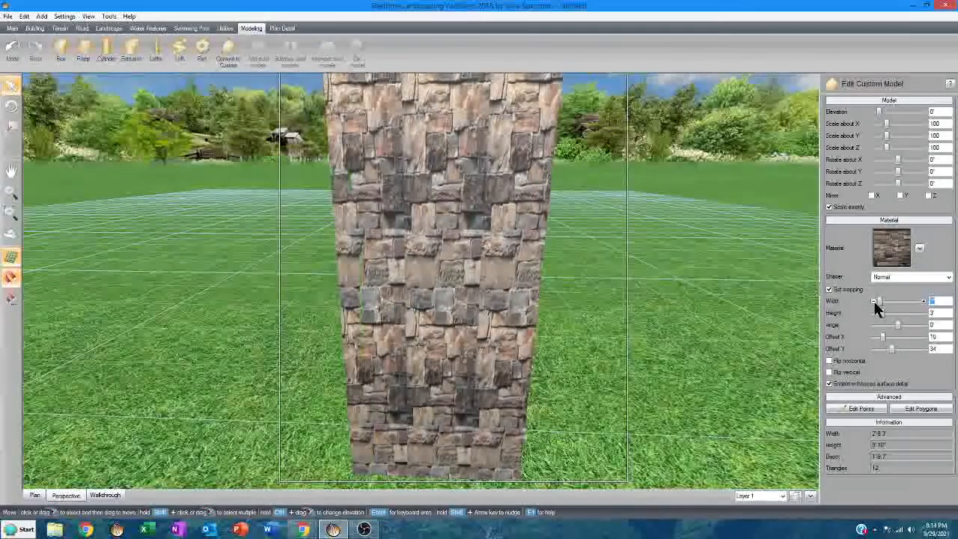
# Increase the stone texture's mapping width to 1'-5"
pyautogui.click(922, 300)
pyautogui.click(922, 300)
pyautogui.click(922, 300)
pyautogui.click(922, 301)
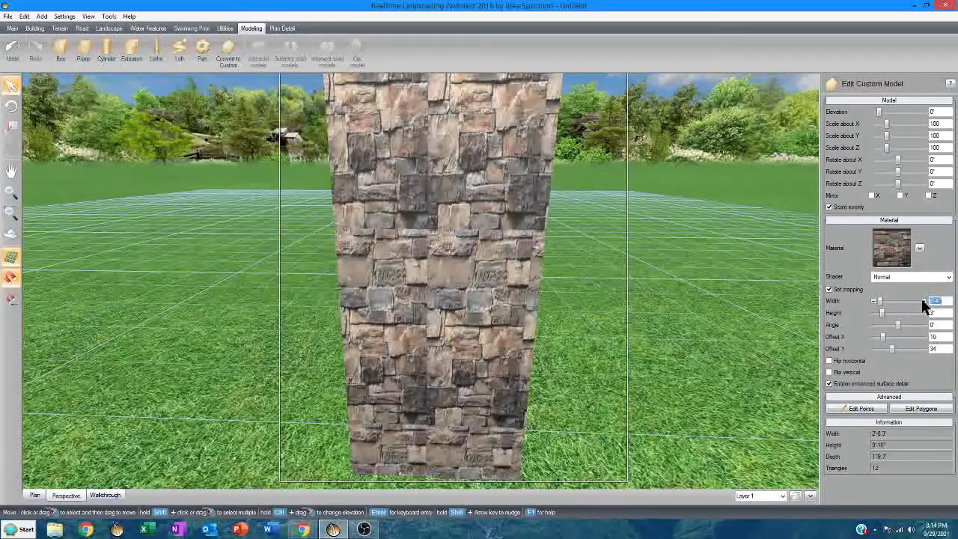
pyautogui.click(922, 301)
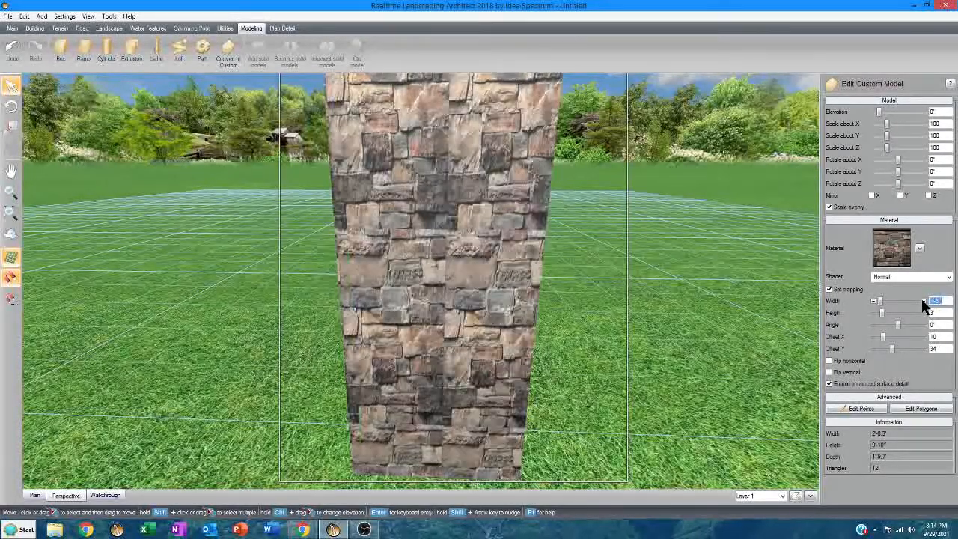
# Reduce the stone texture's mapping height to 2'-3"
pyautogui.click(872, 313)
pyautogui.click(873, 313)
pyautogui.click(873, 313)
pyautogui.click(873, 313)
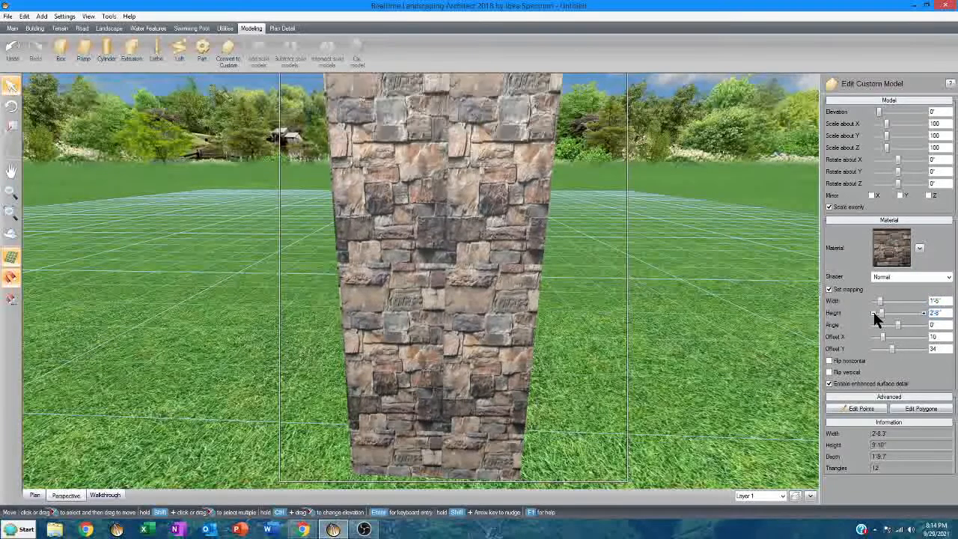
pyautogui.click(873, 313)
pyautogui.click(873, 313)
pyautogui.click(873, 313)
pyautogui.click(873, 313)
pyautogui.click(873, 312)
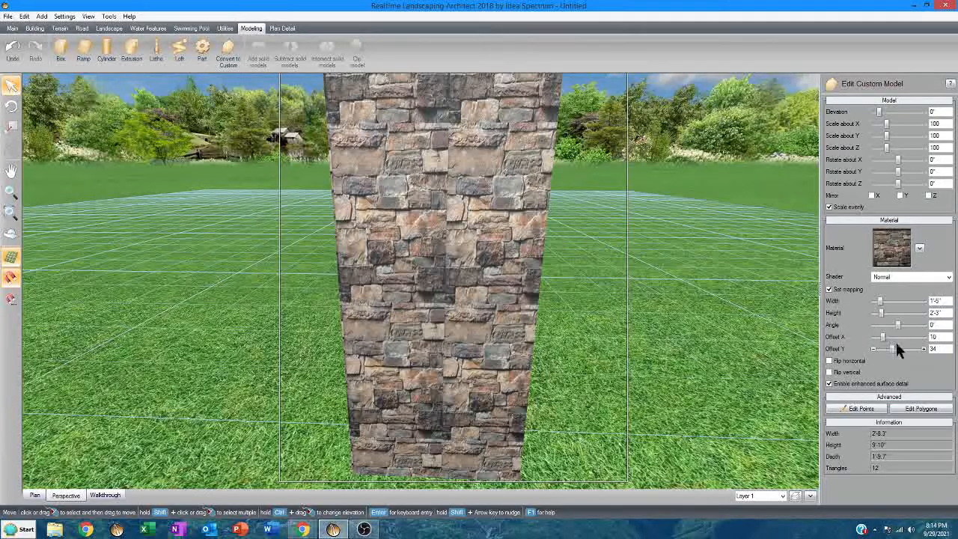
# Undo the recent texture mapping changes back to a width of 2'-9" and a height of 3'
pyautogui.scroll(5, 604, 323)
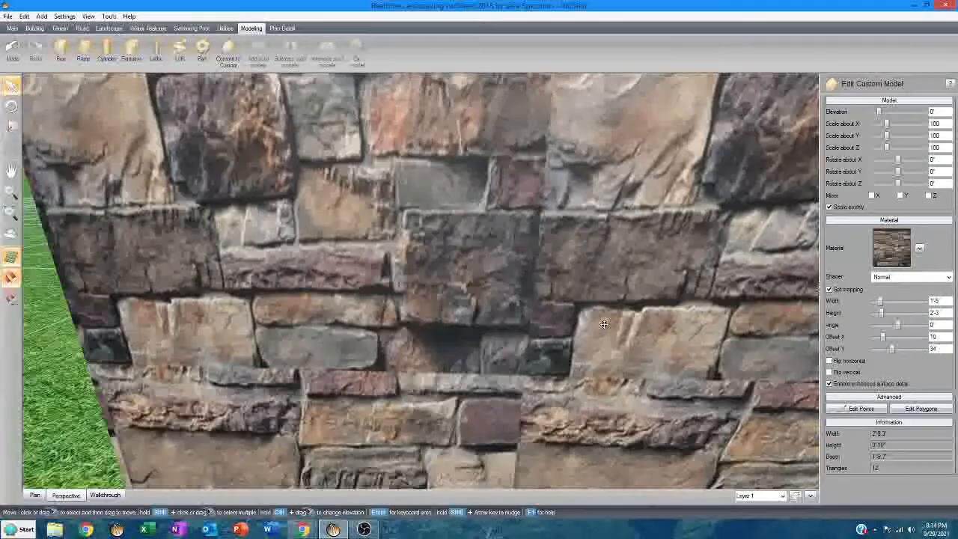
pyautogui.scroll(-5, 604, 323)
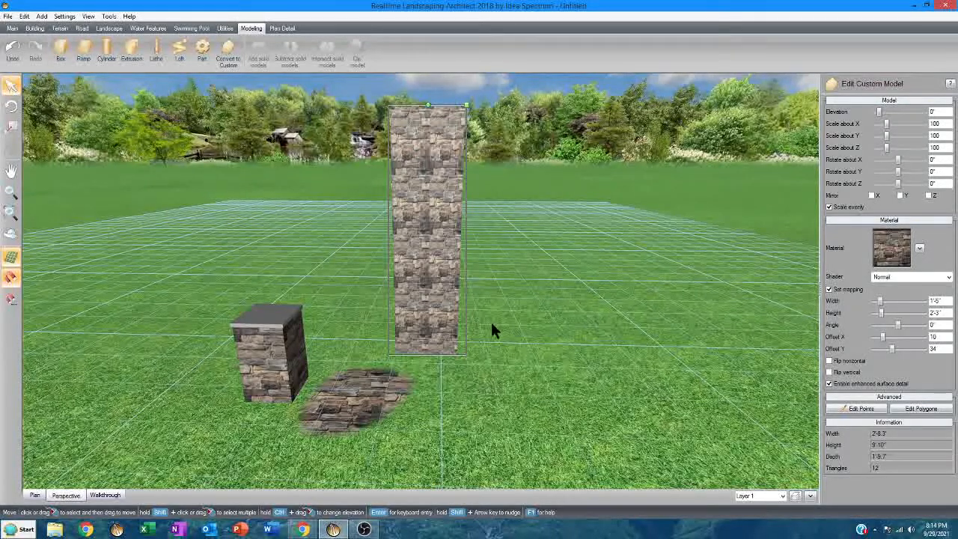
pyautogui.click(942, 313)
pyautogui.click(13, 54)
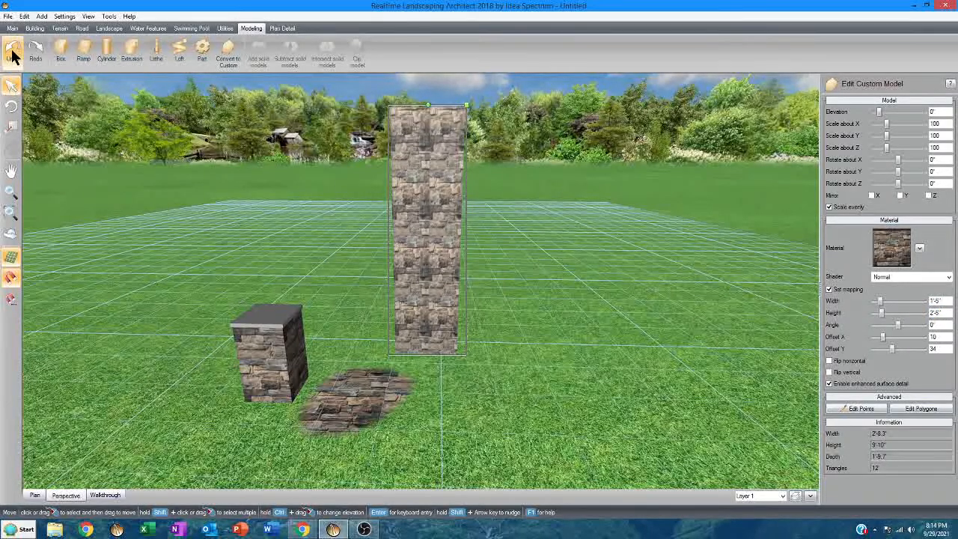
pyautogui.click(12, 52)
pyautogui.click(12, 52)
pyautogui.click(12, 51)
pyautogui.click(12, 51)
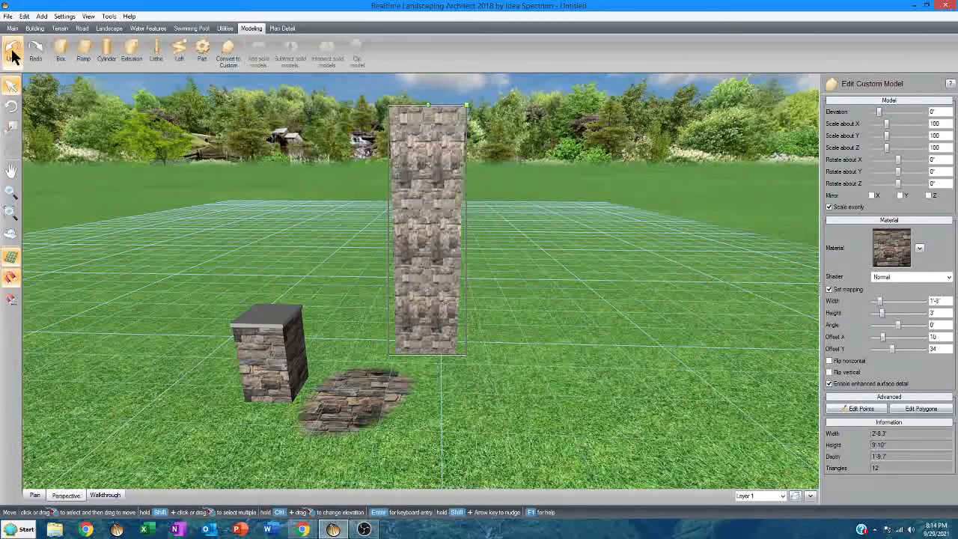
pyautogui.click(11, 51)
pyautogui.click(12, 52)
pyautogui.click(12, 52)
pyautogui.click(12, 51)
pyautogui.click(12, 52)
pyautogui.click(12, 52)
pyautogui.click(12, 52)
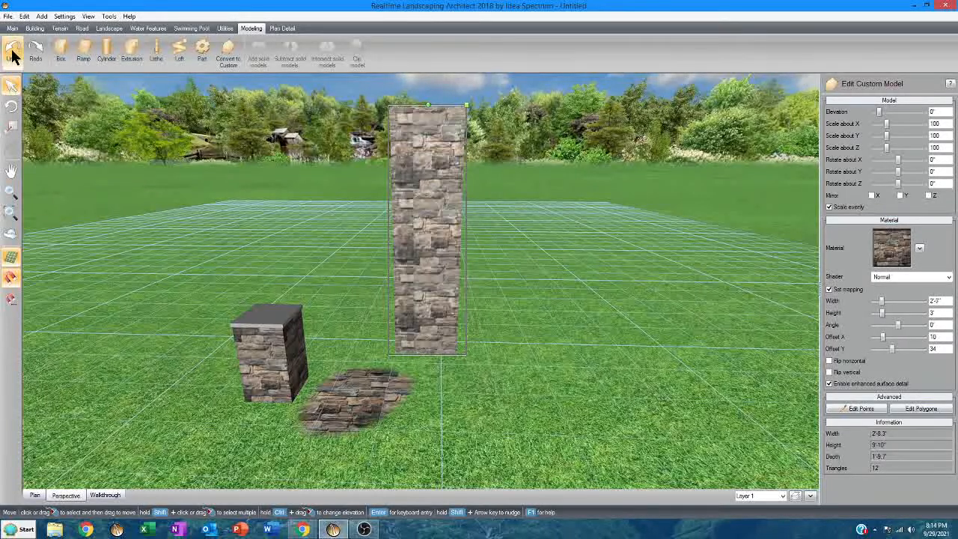
pyautogui.click(12, 52)
pyautogui.click(12, 52)
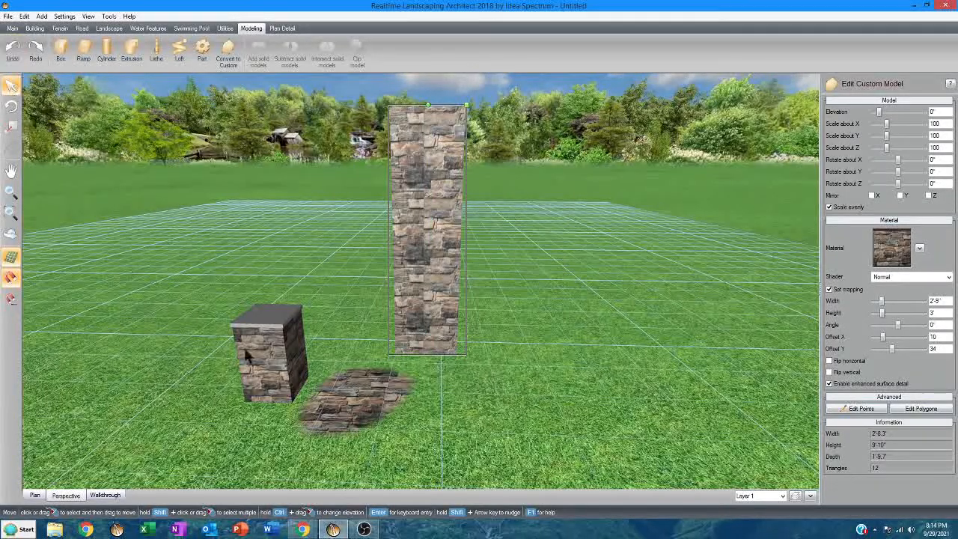
# Examine the stone texture on the tall model's adjacent sides alongside the original column and the region
pyautogui.scroll(5, 365, 408)
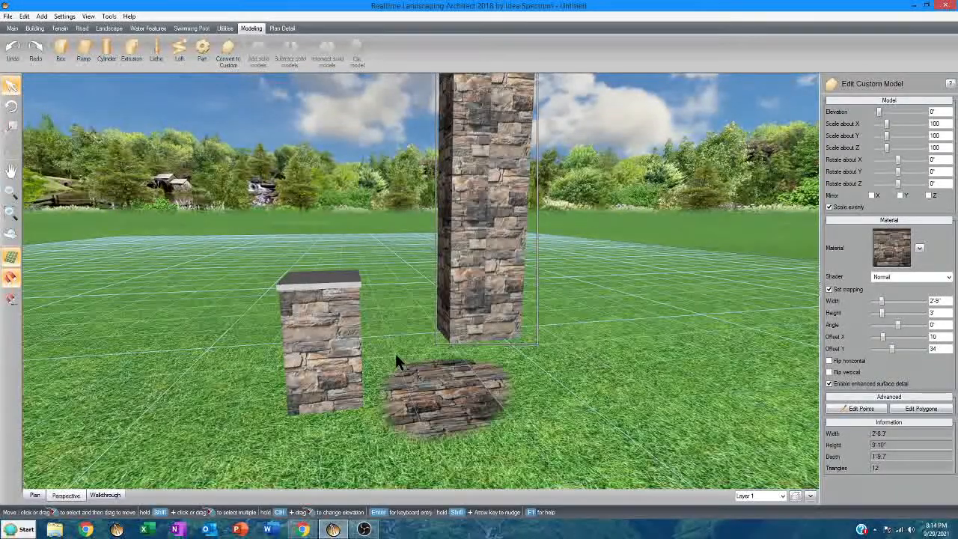
pyautogui.scroll(2, 394, 351)
pyautogui.moveTo(387, 358); pyautogui.dragTo(328, 361, button='middle')
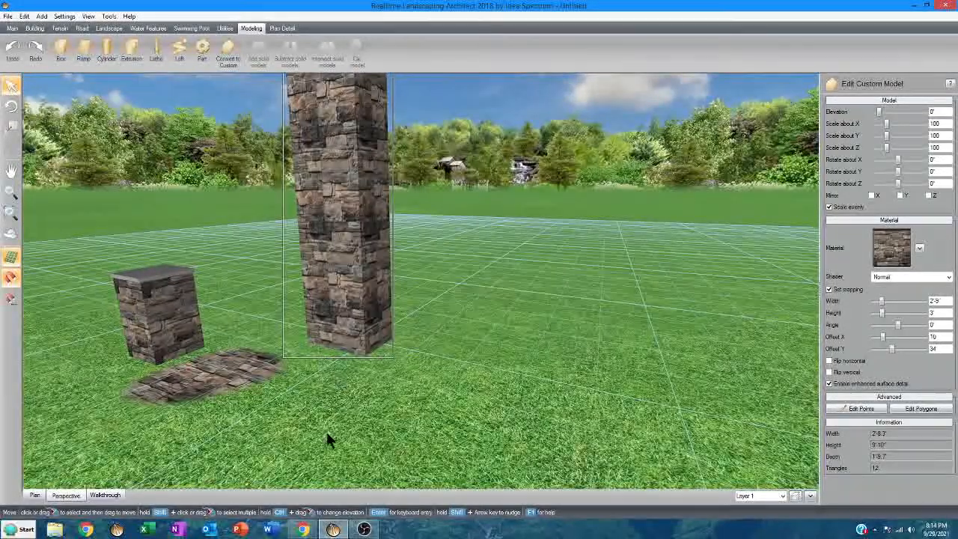
# Switch to Chrome and look through the MRZ folder in the other bookmarks
pyautogui.moveTo(314, 530)
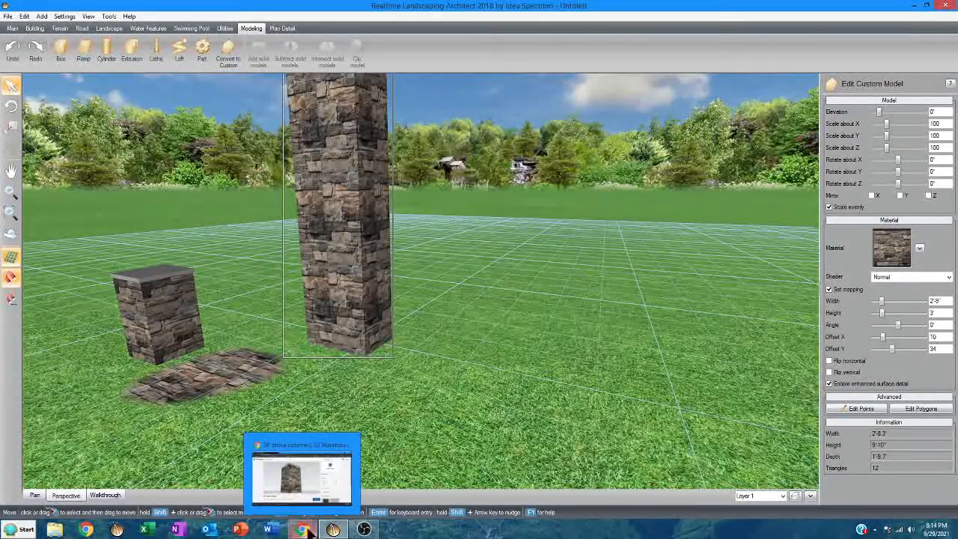
pyautogui.click(321, 483)
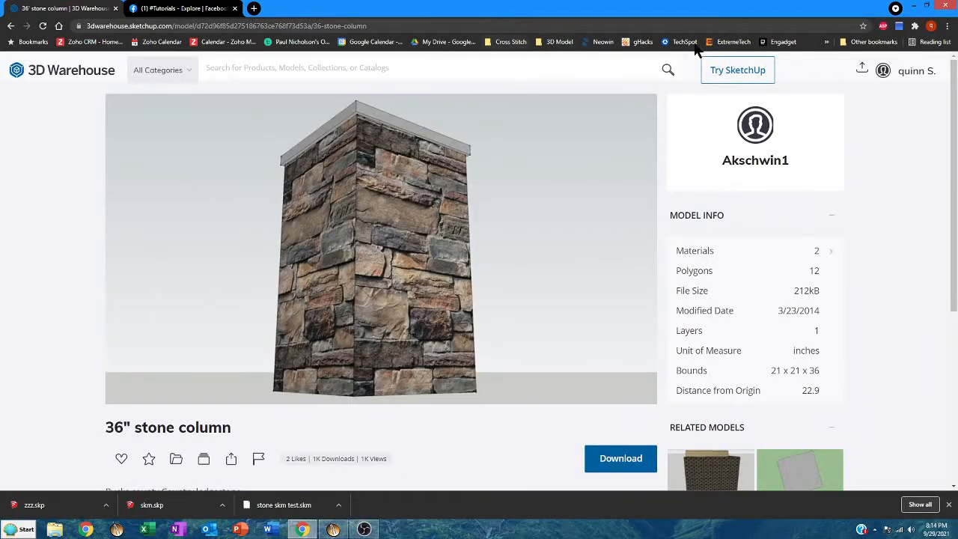
pyautogui.click(885, 43)
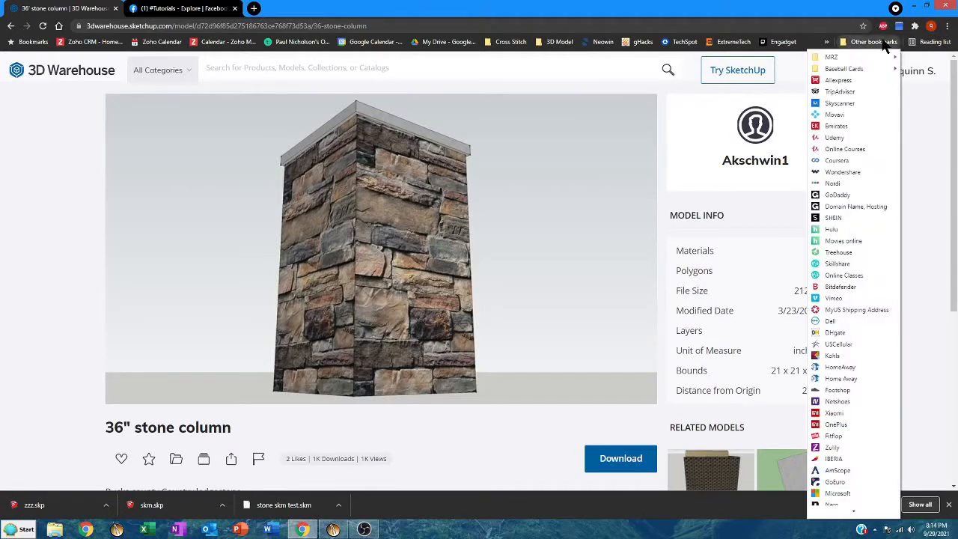
pyautogui.moveTo(862, 59)
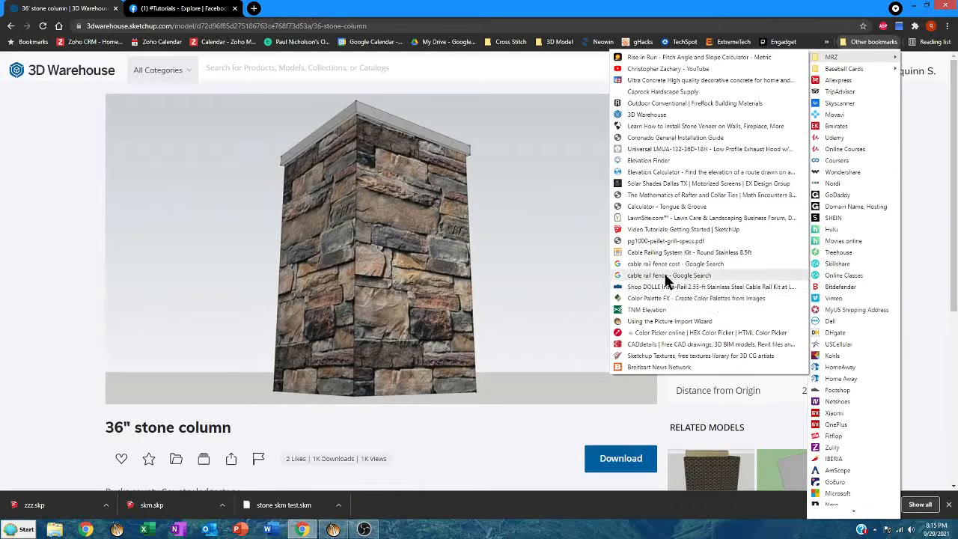
# Go to google.com in the current browser tab
pyautogui.click(161, 30)
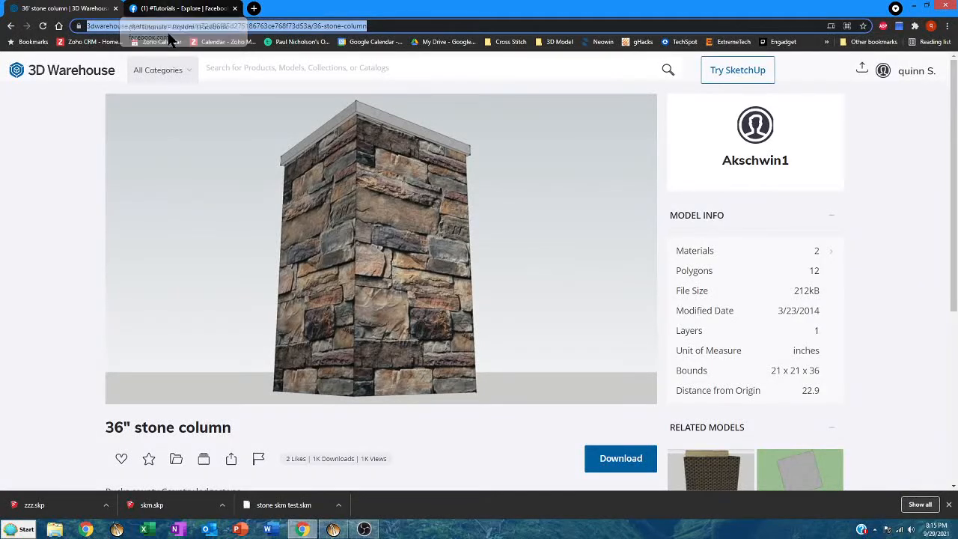
pyautogui.write('google.com')
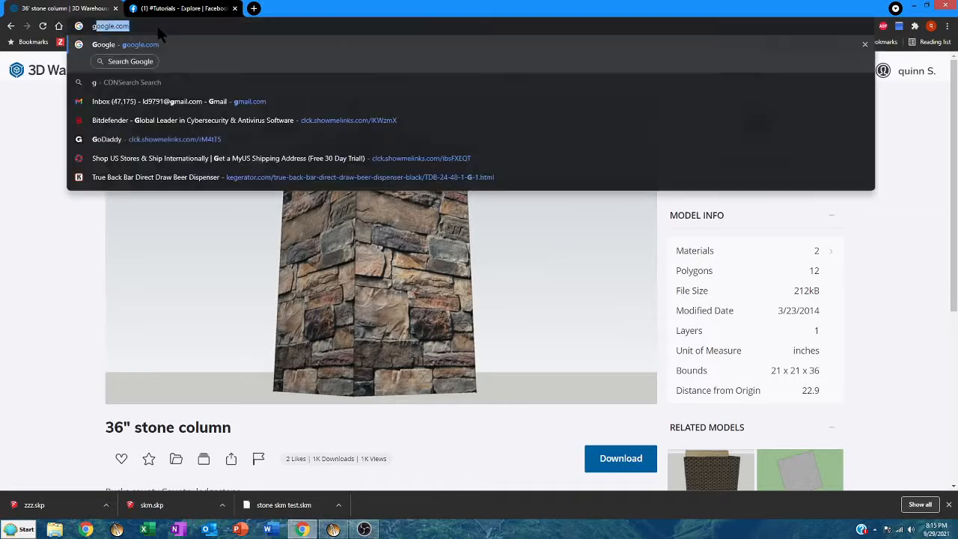
pyautogui.press('Return')
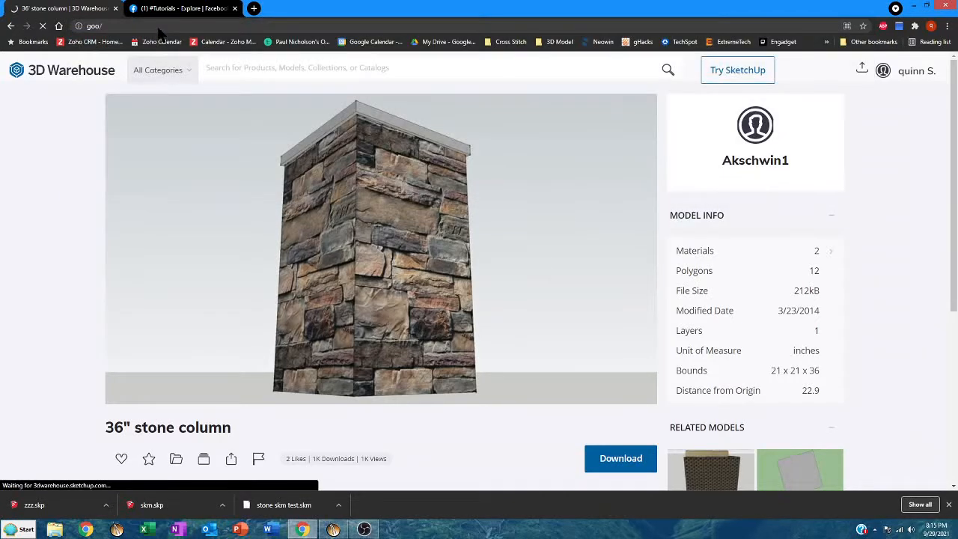
pyautogui.click(150, 25)
pyautogui.write('google.com')
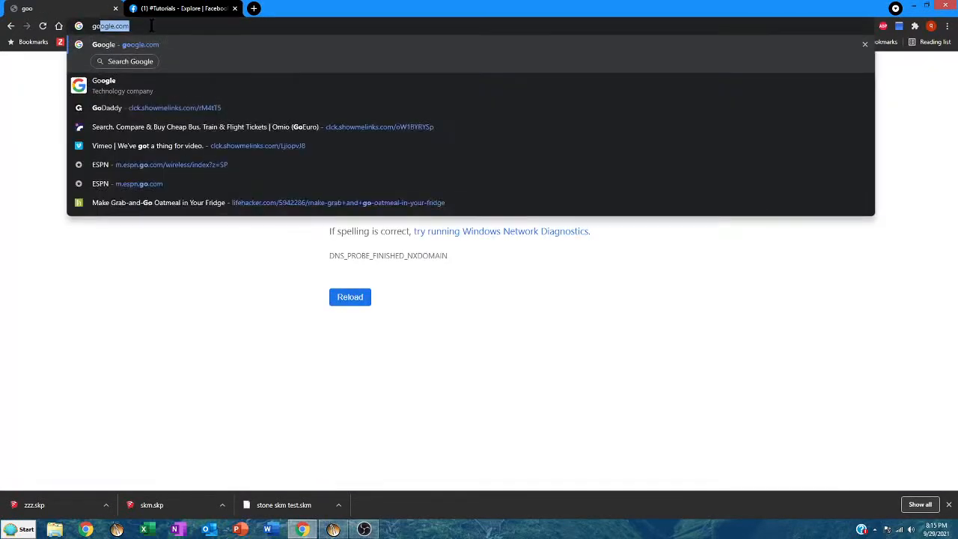
pyautogui.press('Return')
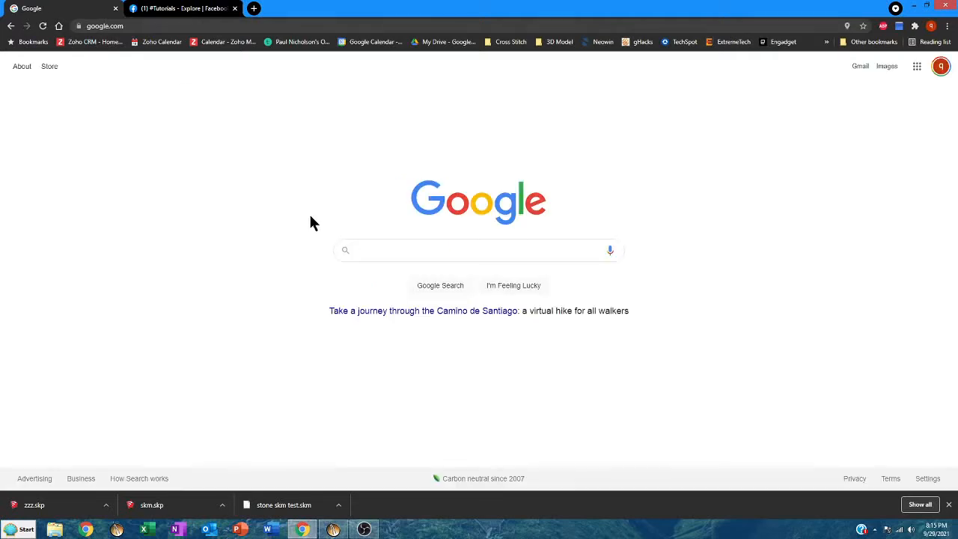
# Search Google for "sketchup material"
pyautogui.click(385, 241)
pyautogui.click(384, 254)
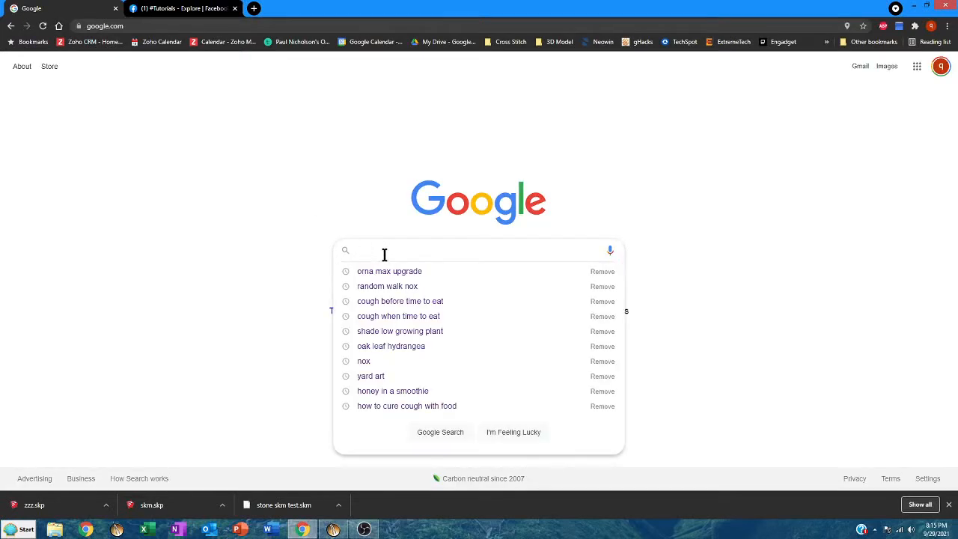
pyautogui.write('ske')
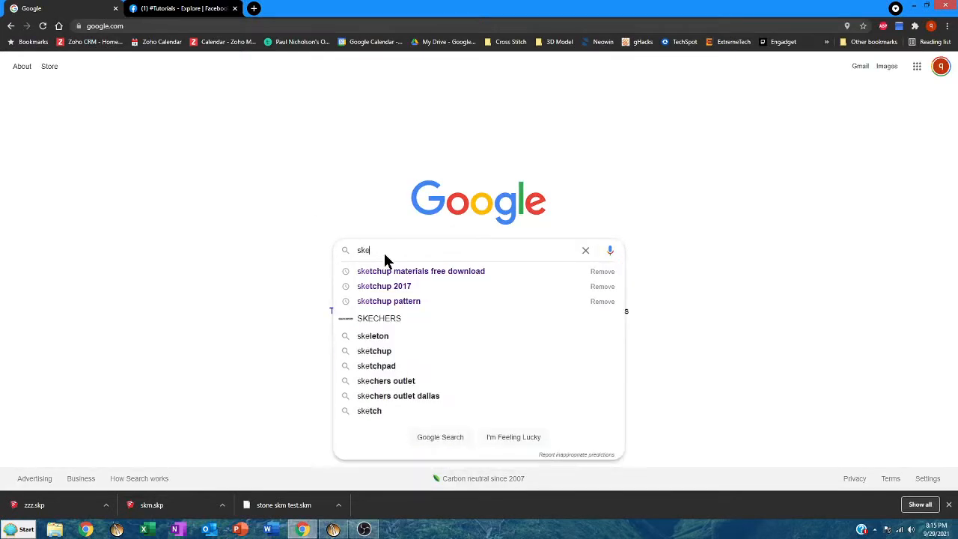
pyautogui.write('tchup')
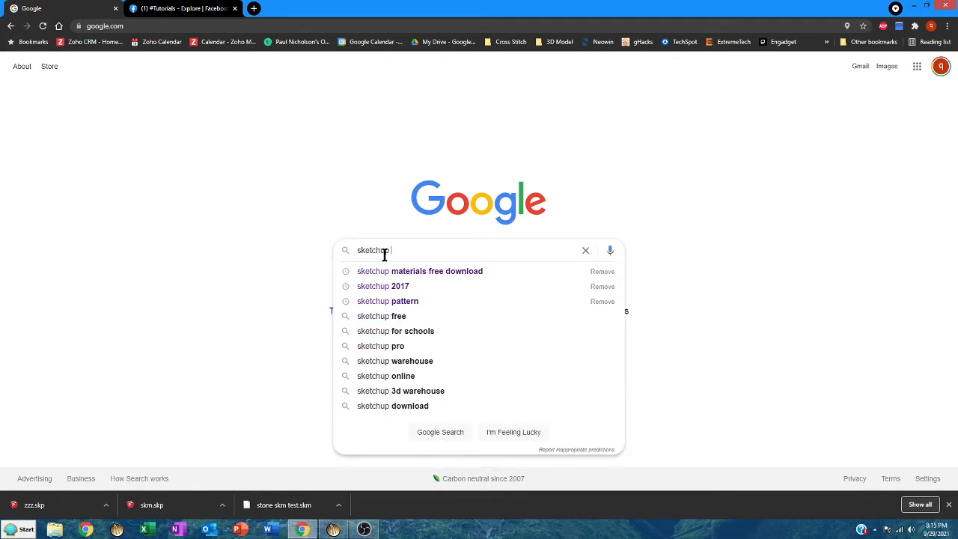
pyautogui.write('p material')
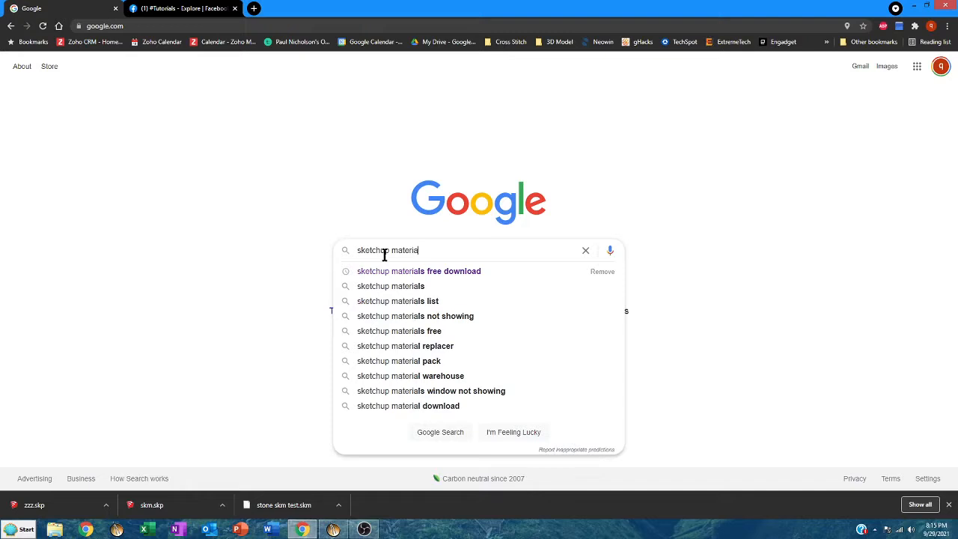
pyautogui.press('Return')
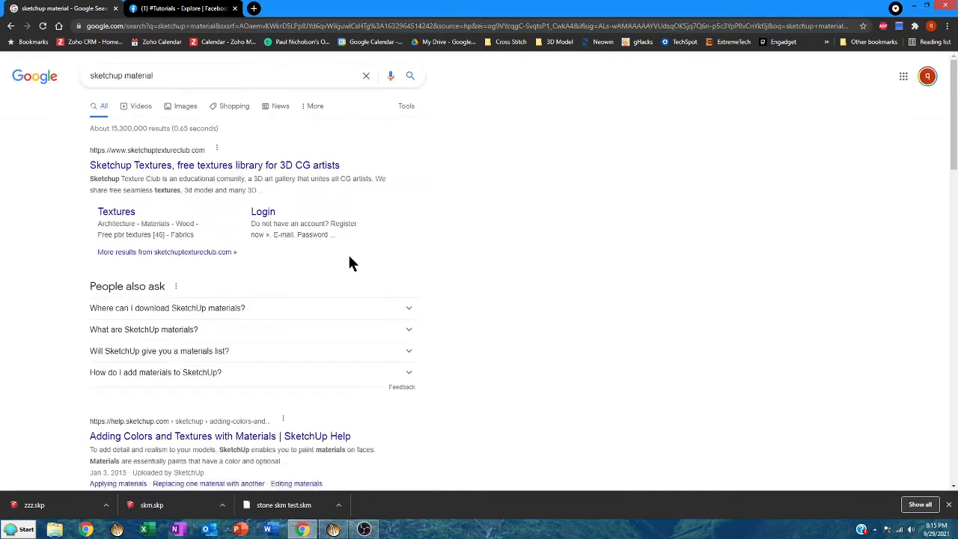
# Open the Sketchup Textures site (sketchuptextureclub.com) from the results and browse its home page of textures, 3D models and archviz
pyautogui.click(180, 171)
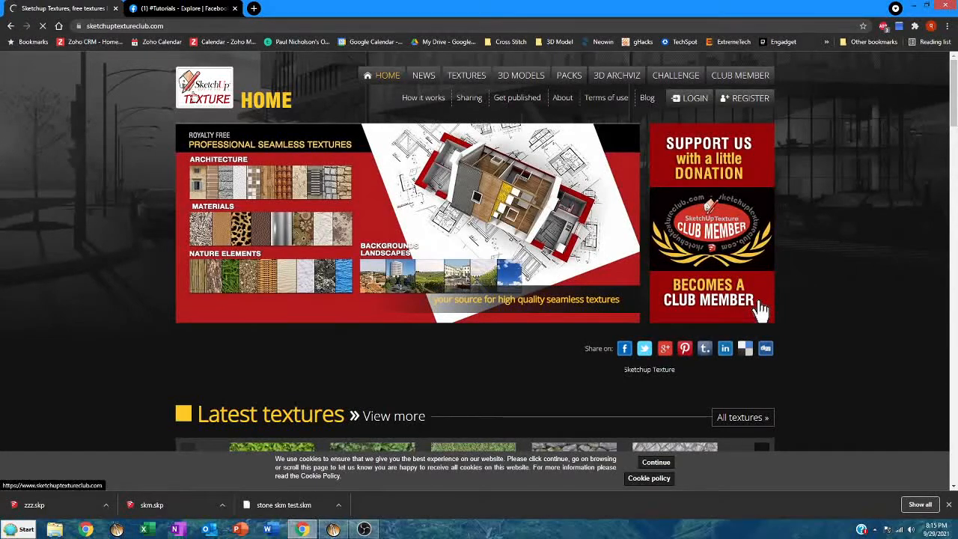
pyautogui.scroll(-3, 304, 270)
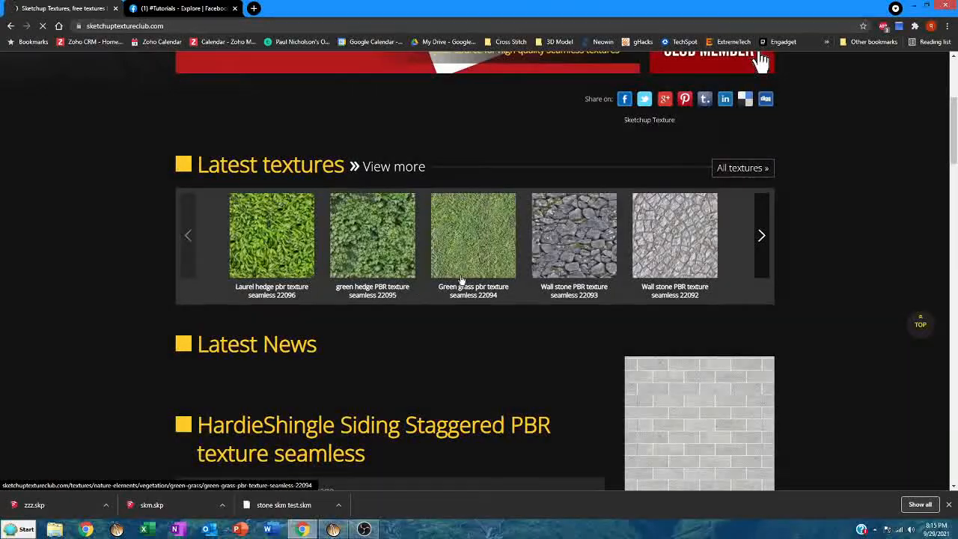
pyautogui.scroll(-5, 460, 285)
pyautogui.scroll(-5, 482, 284)
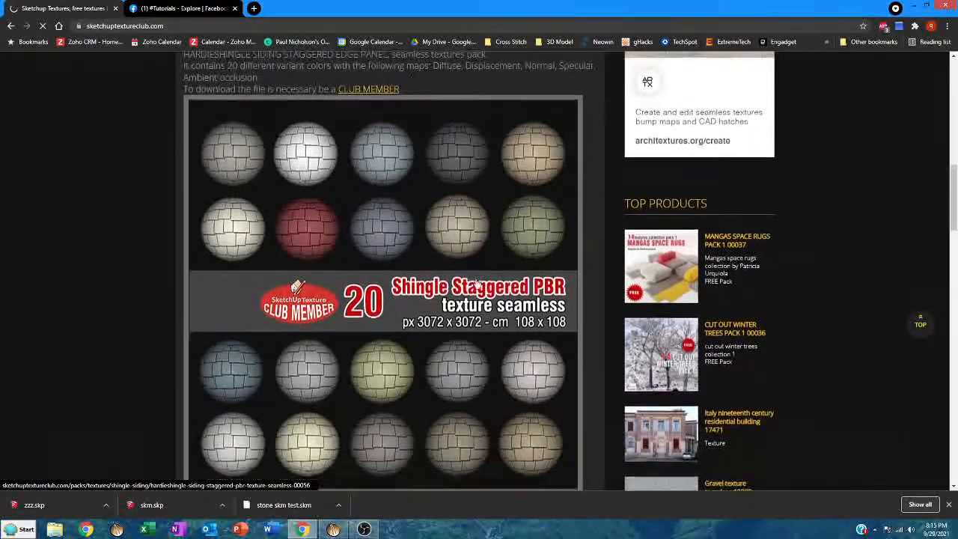
pyautogui.scroll(-10, 487, 343)
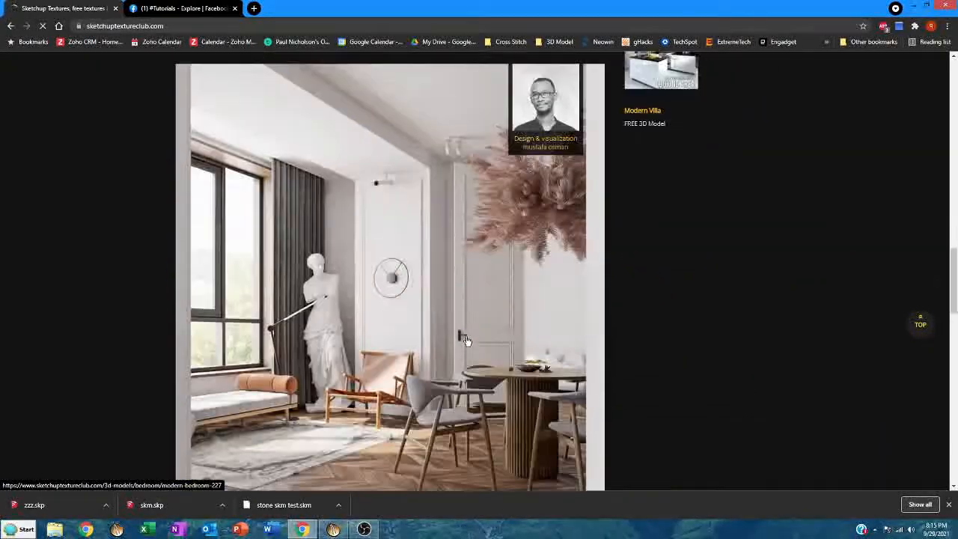
pyautogui.scroll(-2, 536, 345)
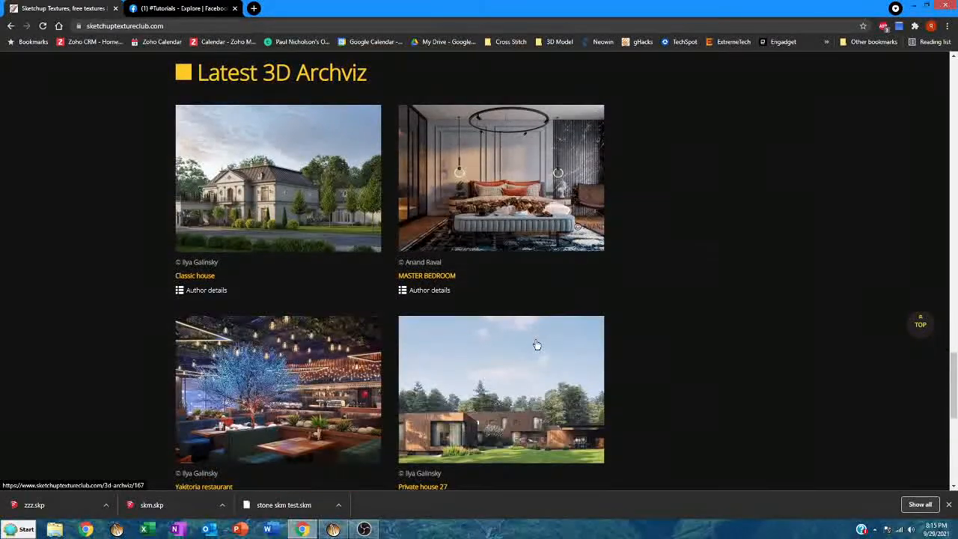
pyautogui.scroll(8, 536, 345)
pyautogui.scroll(15, 536, 345)
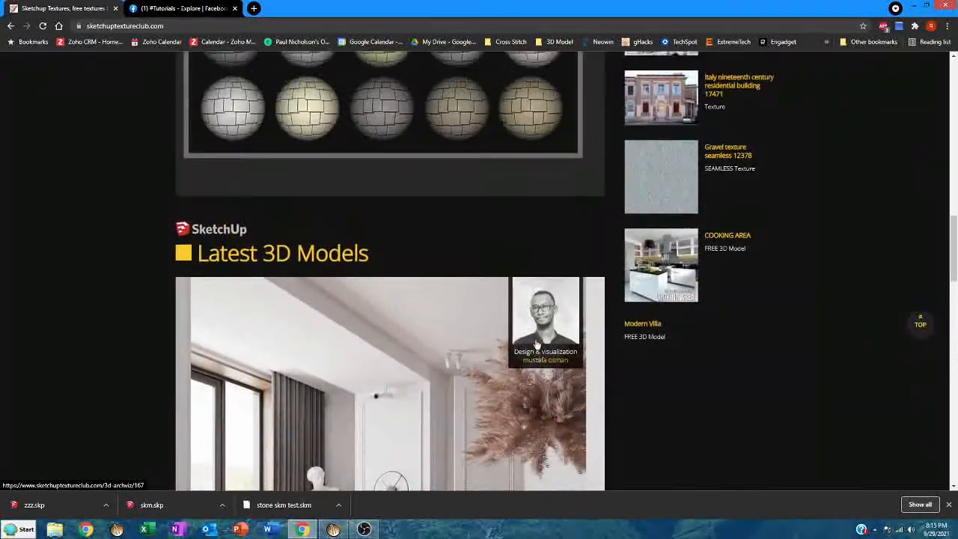
pyautogui.scroll(3, 398, 201)
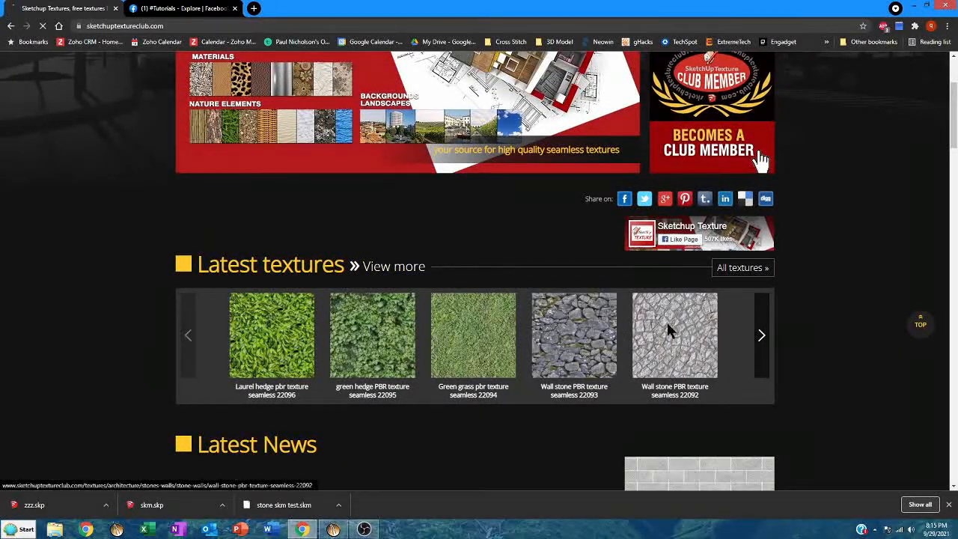
# Open the Wall stone PBR texture seamless 22092 and review its previews, download options and included maps
pyautogui.click(669, 331)
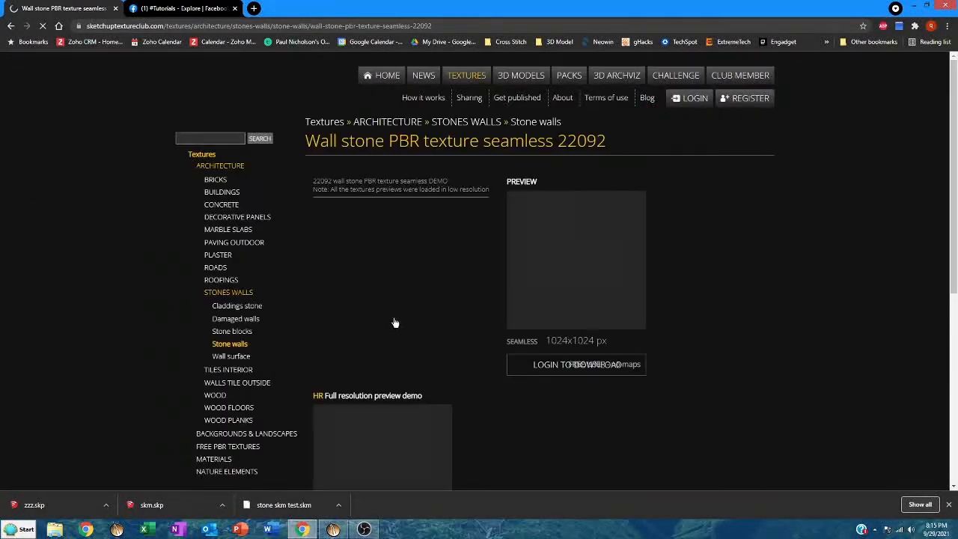
pyautogui.scroll(-2, 394, 321)
pyautogui.scroll(-2, 401, 332)
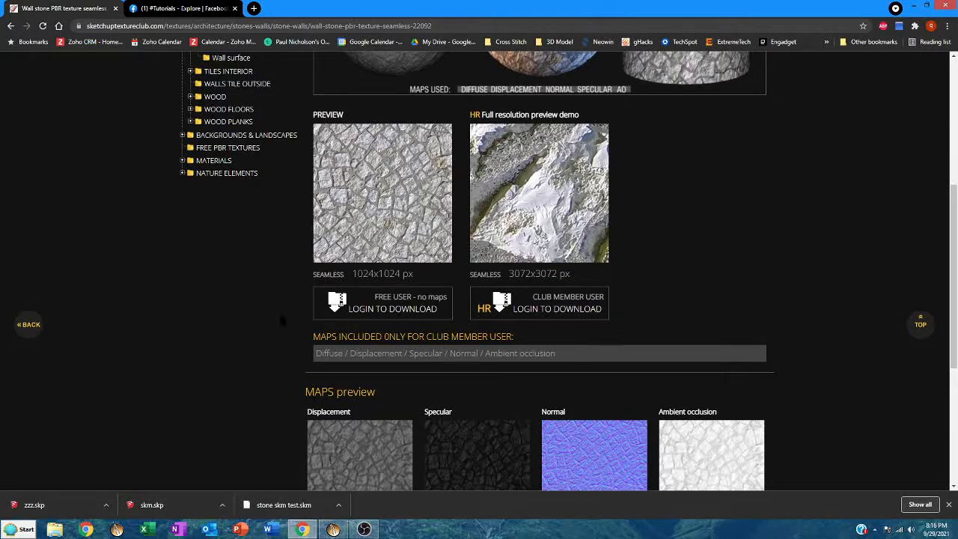
pyautogui.scroll(-2, 283, 320)
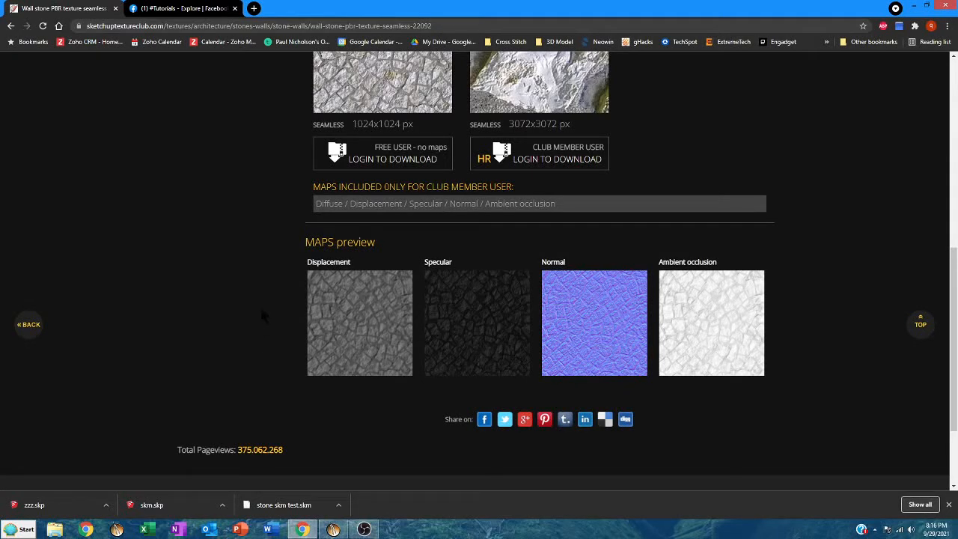
pyautogui.scroll(3, 260, 305)
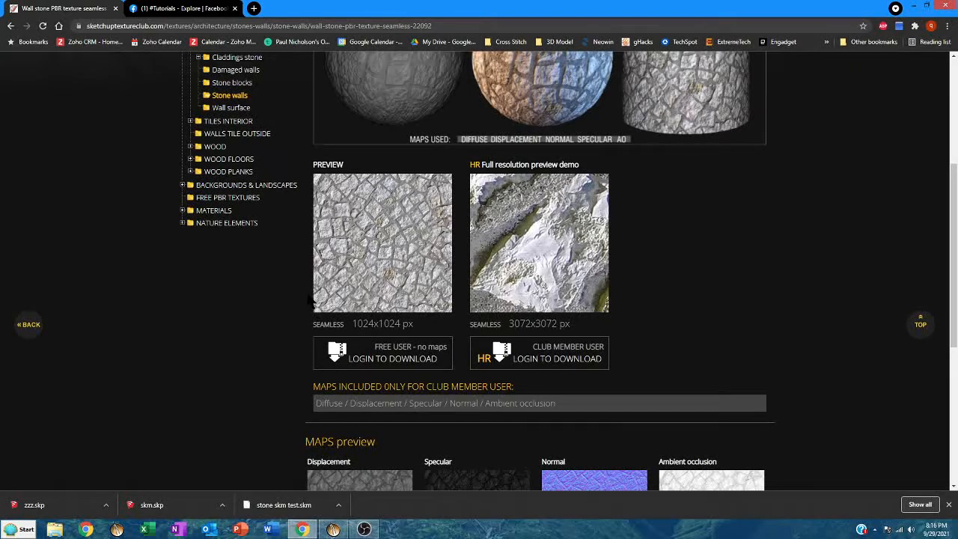
pyautogui.scroll(3, 269, 274)
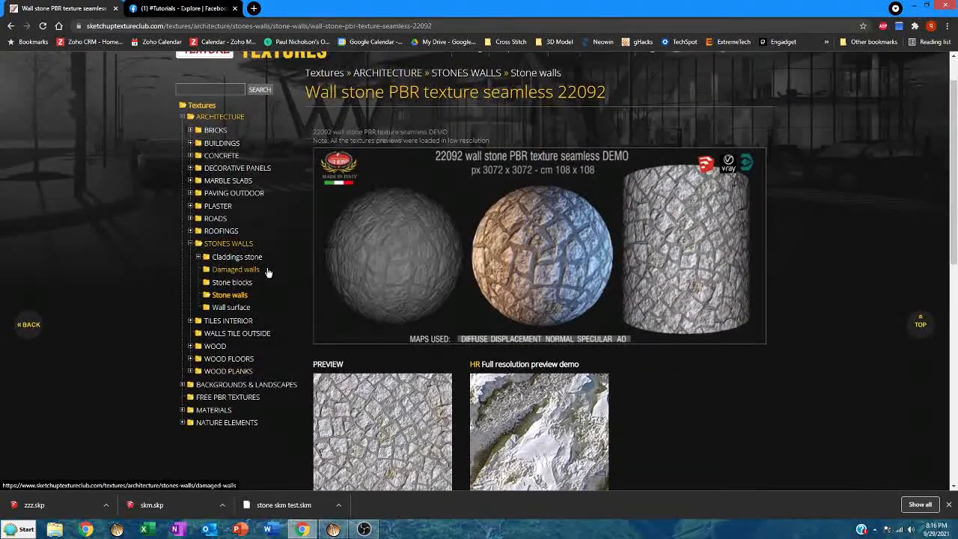
# Browse the Marble Slabs category under Architecture textures
pyautogui.click(228, 181)
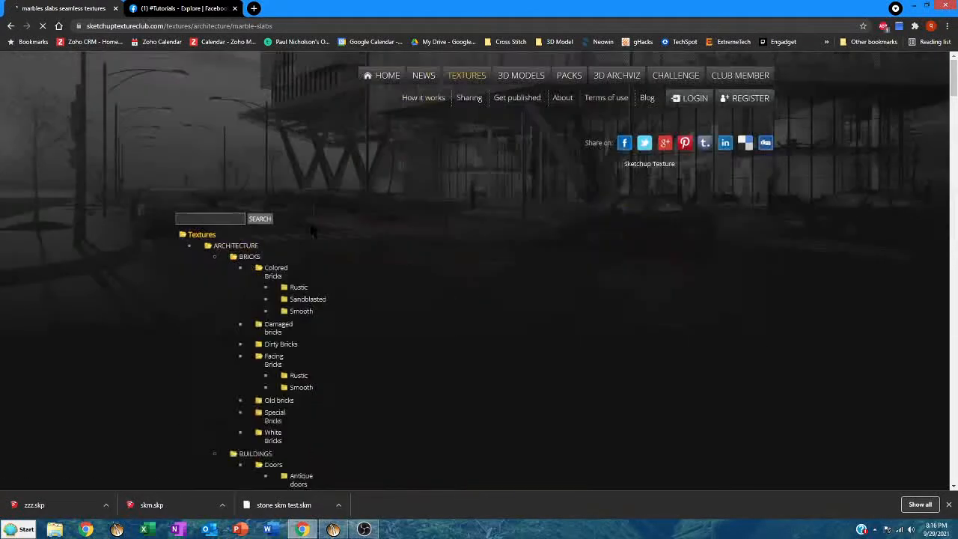
pyautogui.scroll(-4, 521, 333)
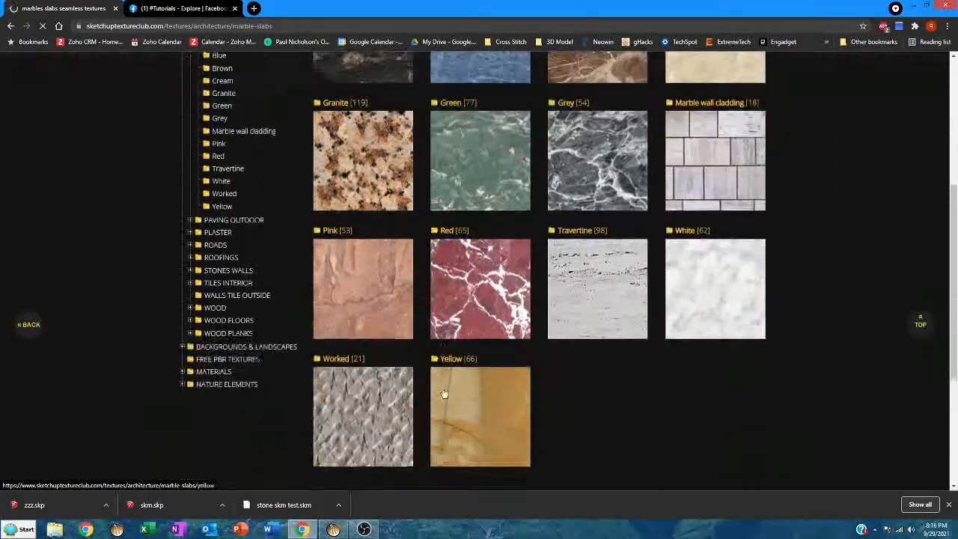
pyautogui.scroll(3, 530, 318)
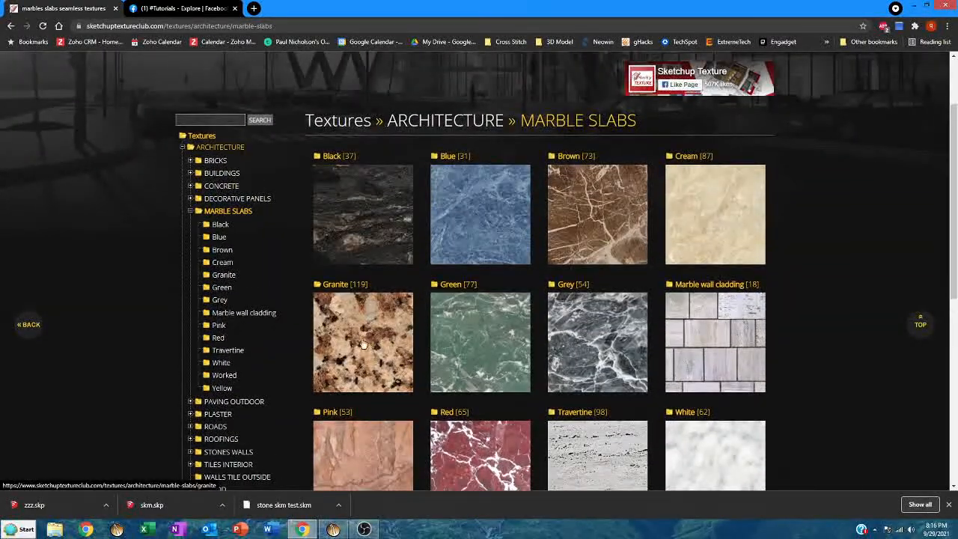
pyautogui.scroll(-2, 245, 367)
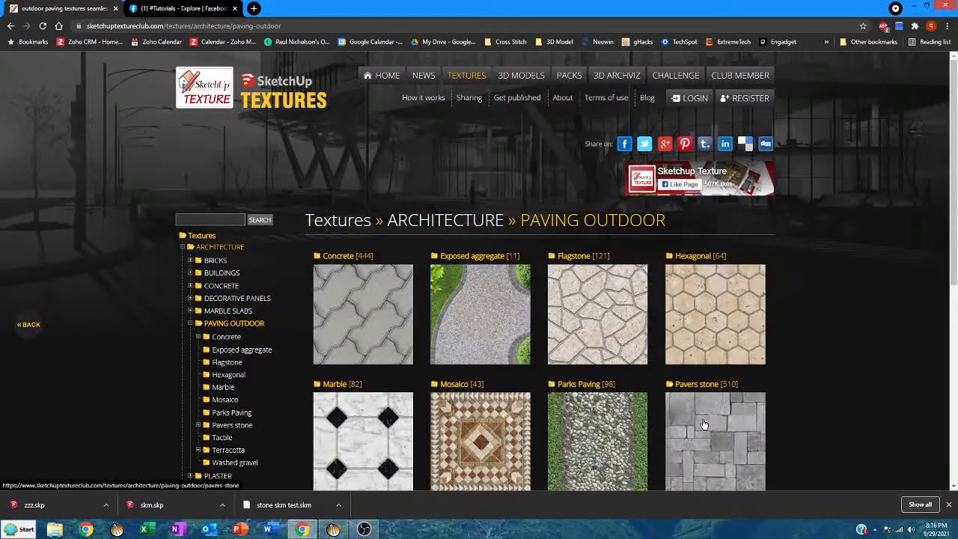
# Look over the Paving Outdoor subcategories and the rest of the texture category tree
pyautogui.scroll(-2, 703, 423)
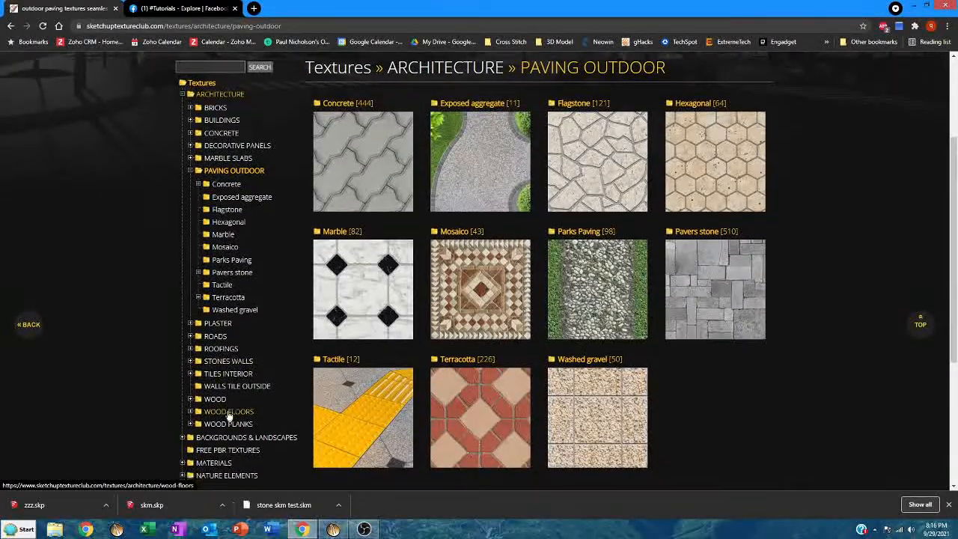
pyautogui.scroll(-2, 224, 415)
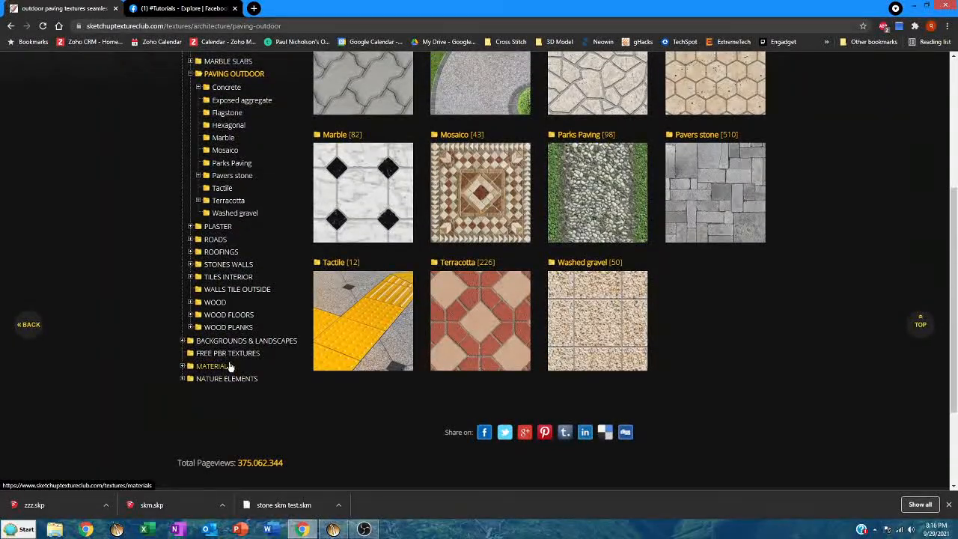
pyautogui.scroll(4, 230, 369)
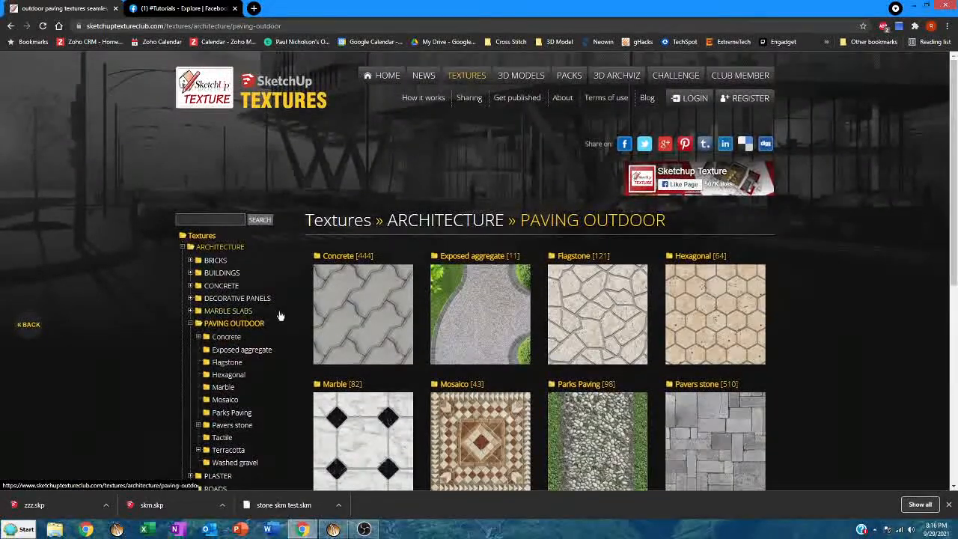
# Open the Decorative Panels category and view its 3D Wall panels subcategory
pyautogui.click(238, 298)
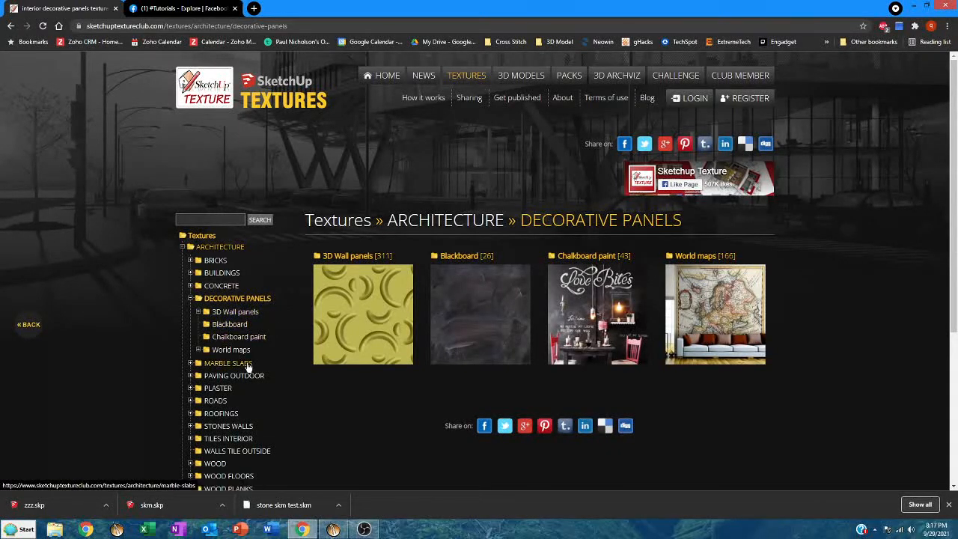
pyautogui.click(241, 313)
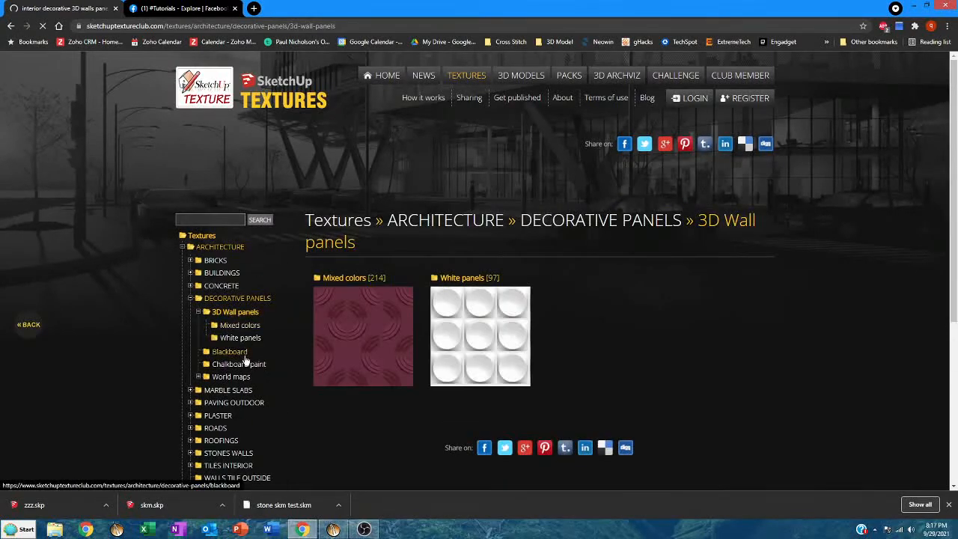
pyautogui.scroll(-1, 249, 376)
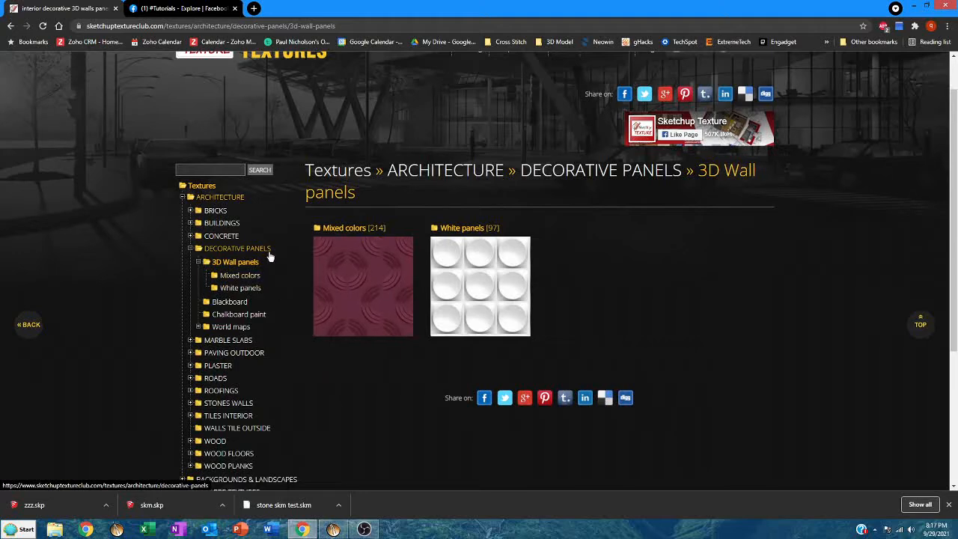
pyautogui.scroll(1, 273, 258)
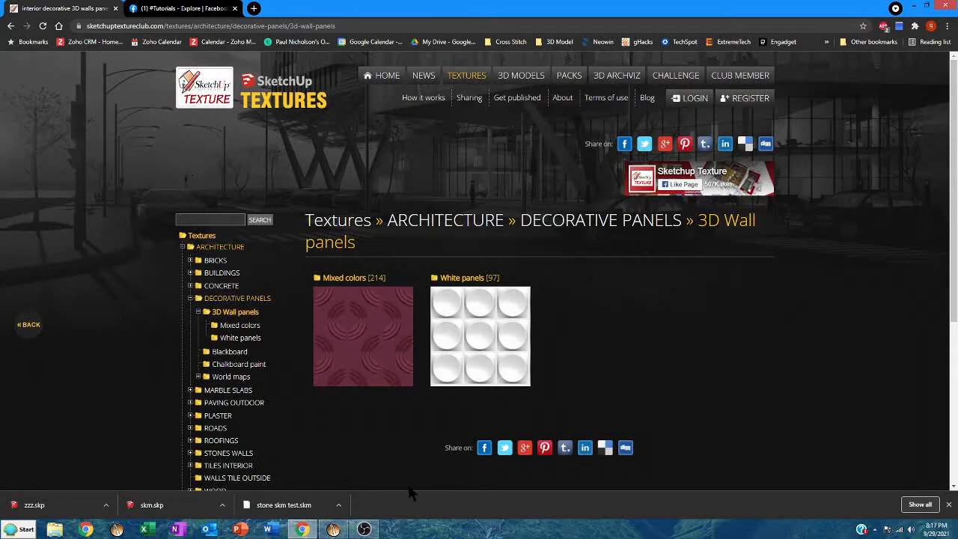
pyautogui.click(364, 529)
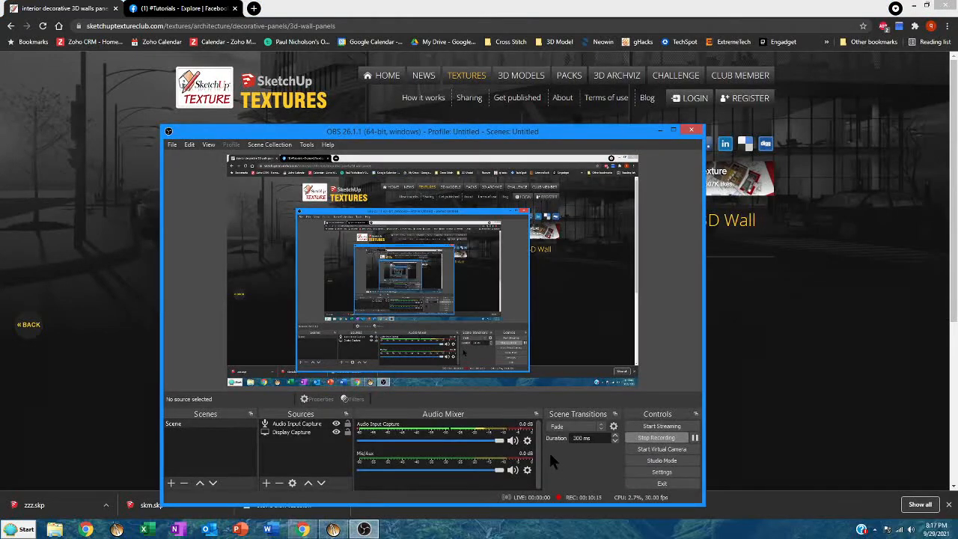